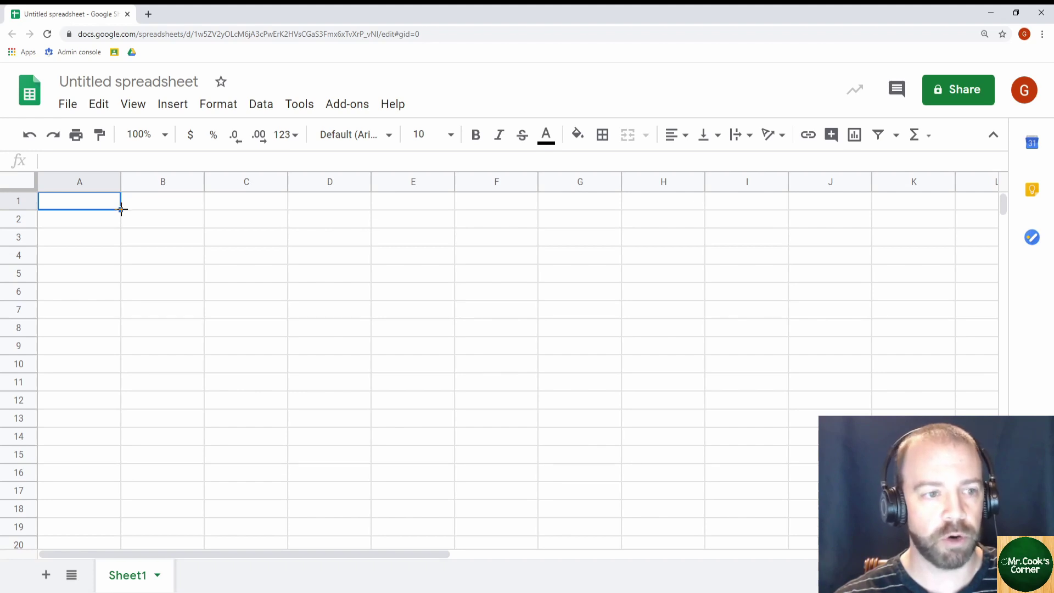
left_click_drag(121, 210, 119, 457)
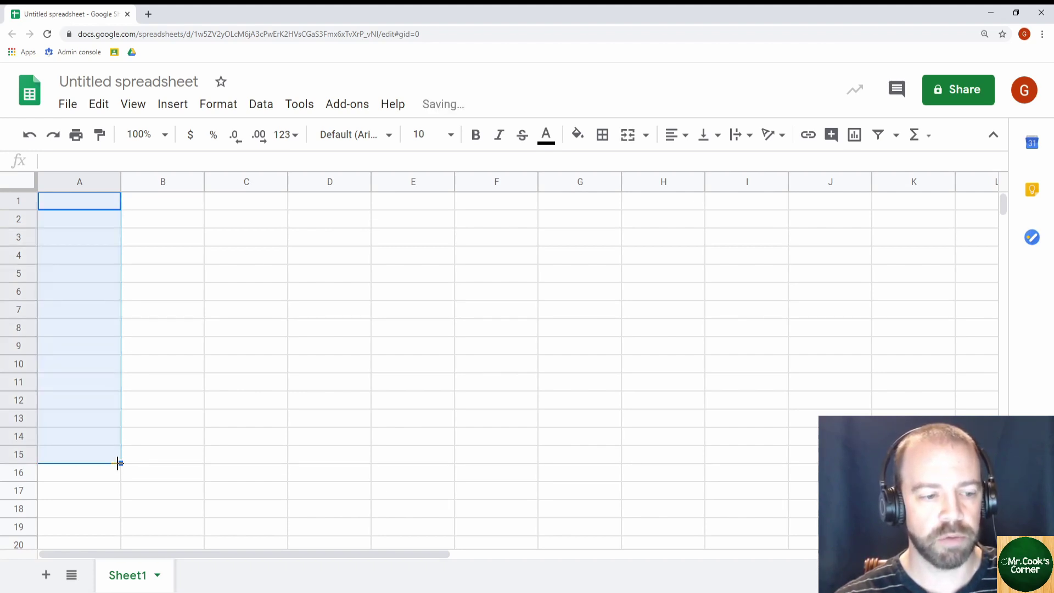
left_click(170, 292)
left_click(108, 202)
left_click_drag(121, 210, 432, 220)
left_click(368, 285)
left_click(115, 204)
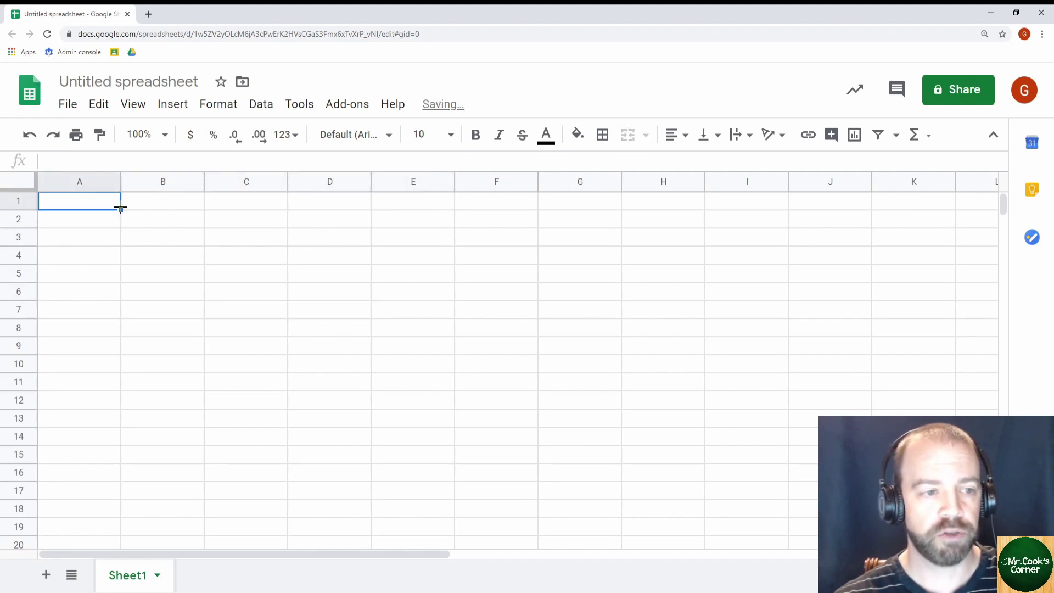
left_click_drag(121, 209, 199, 365)
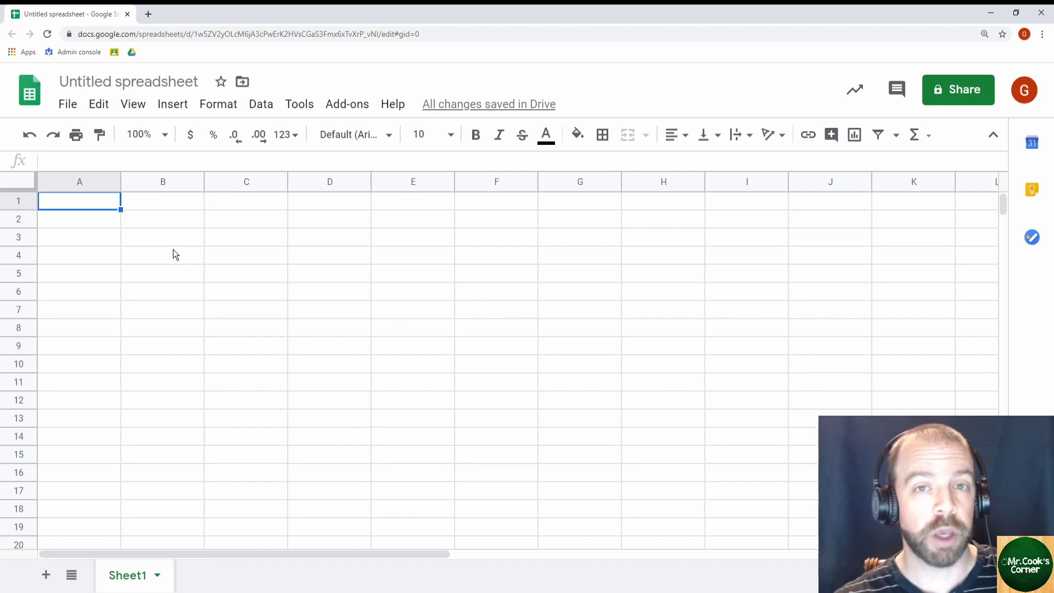
Enter 1 in cell A1 and try to fill it down column A through row 14.
type("1")
key("ctrl+Return")
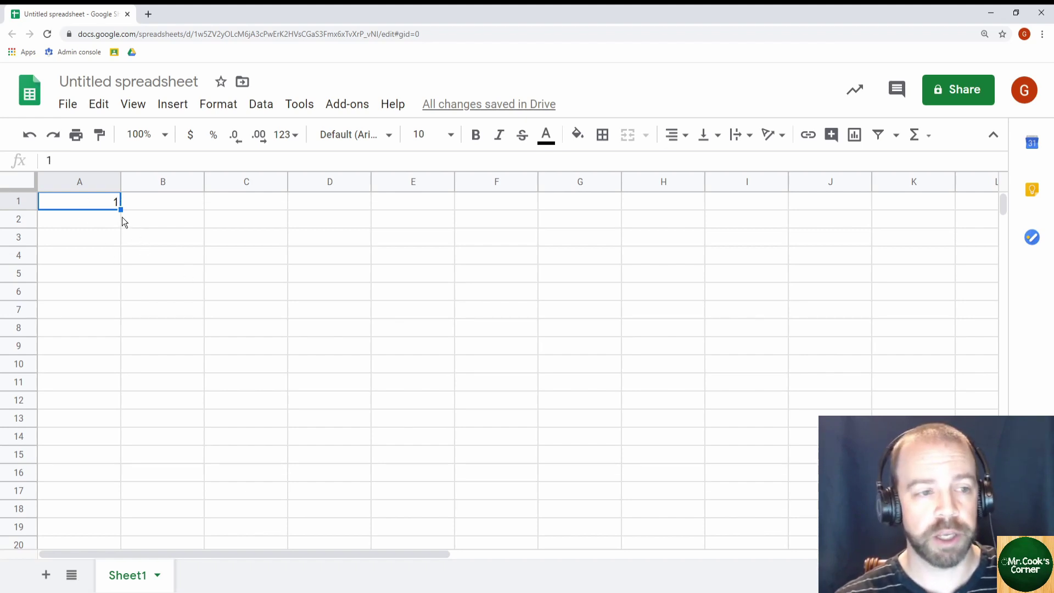
left_click_drag(121, 209, 115, 439)
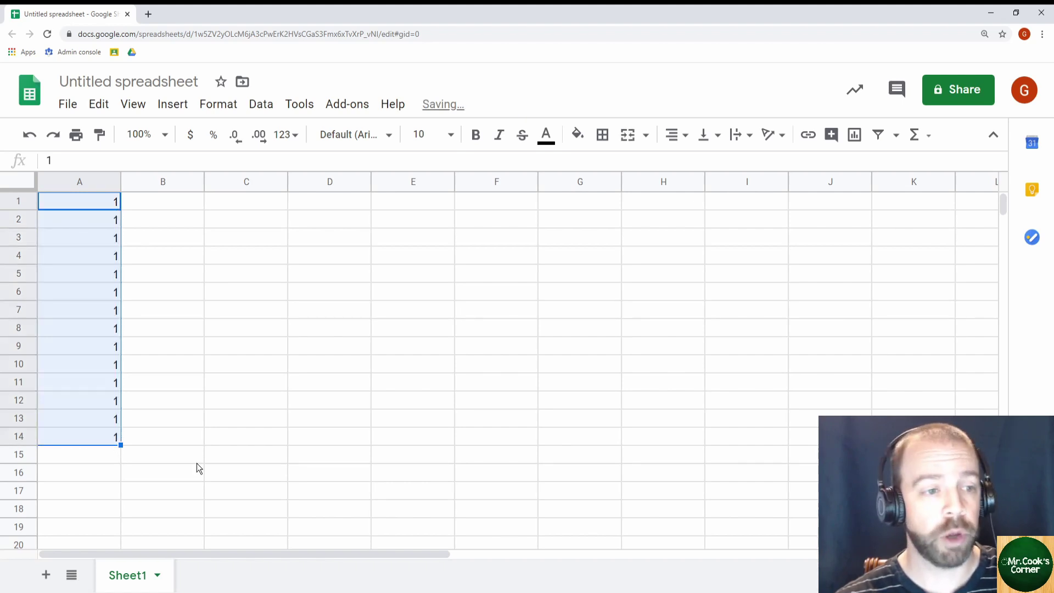
key("ctrl+z")
Enter 2 in cell A2 and autofill the number series from A1:A2 down column A.
left_click(104, 221)
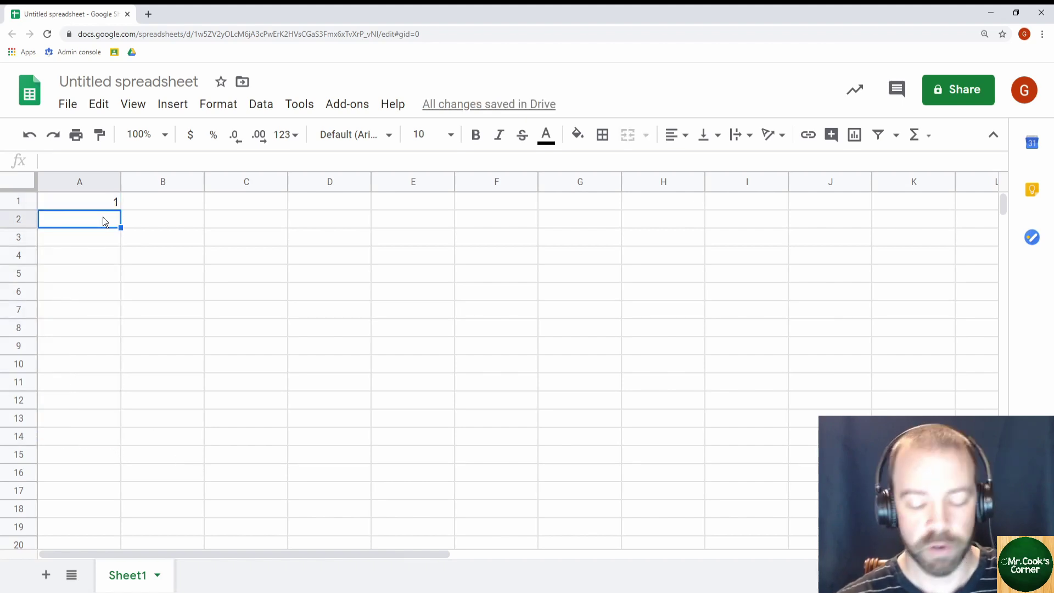
type("2")
left_click(107, 201)
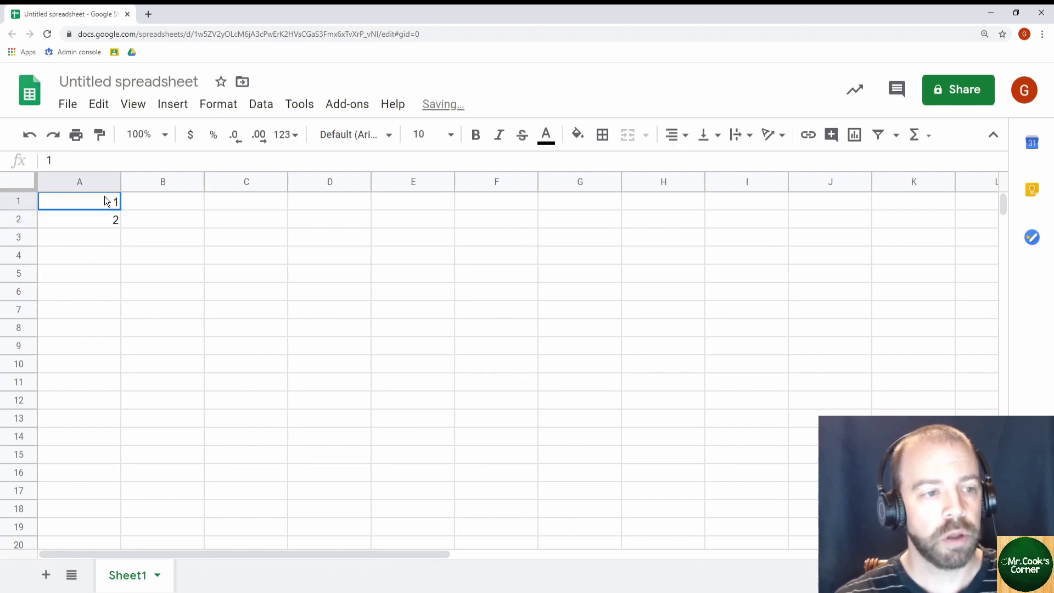
left_click_drag(113, 203, 115, 494)
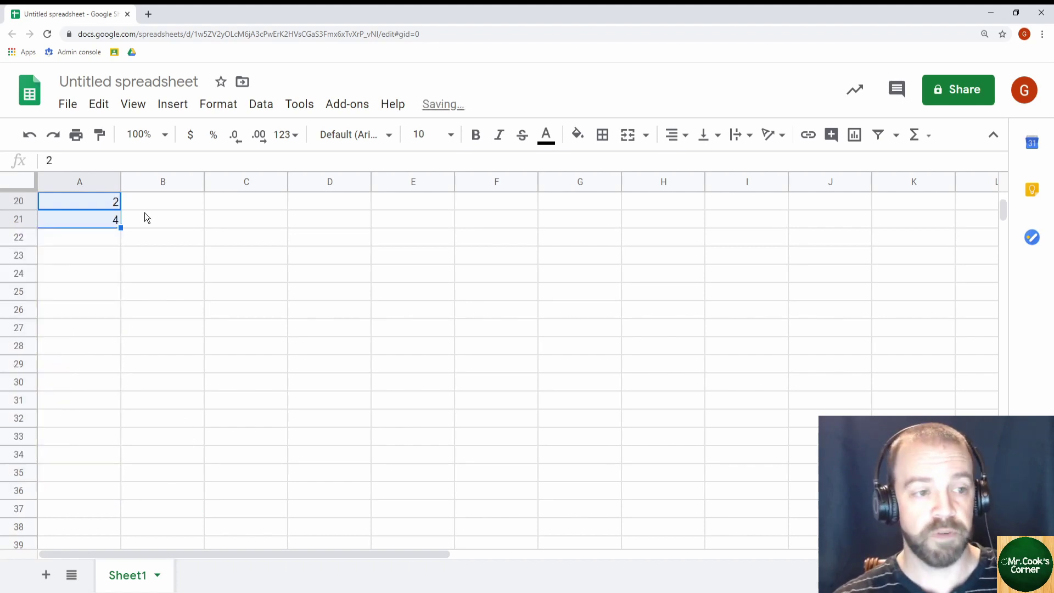
Autofill the 2, 4 number pattern in A20:A21 further down column A.
left_click_drag(119, 227, 109, 459)
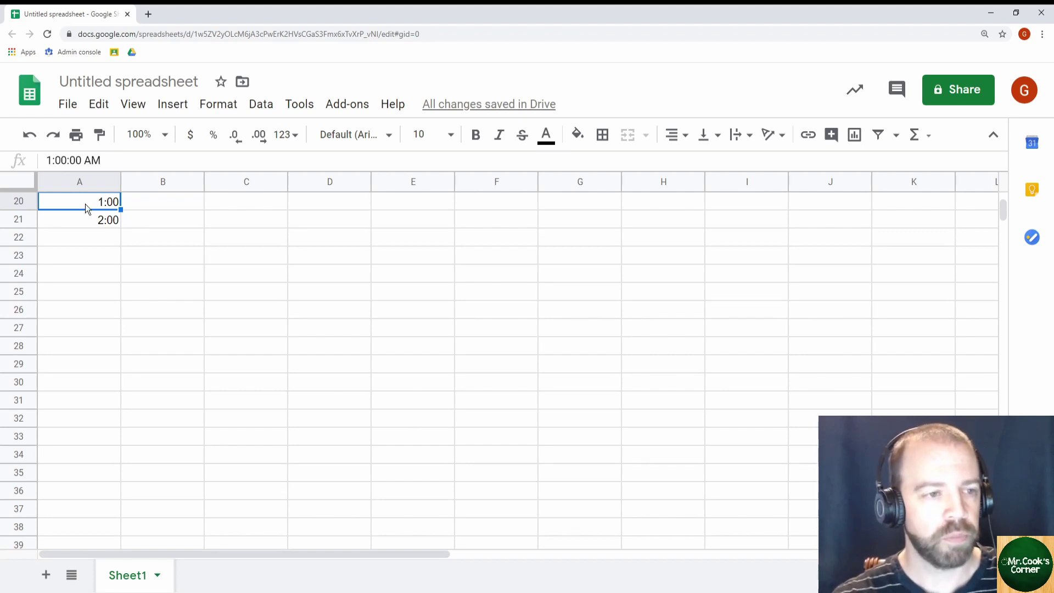
Autofill the hourly times 1:00 and 2:00 in A20:A21 down through A33.
left_click(101, 223)
left_click_drag(101, 204, 110, 435)
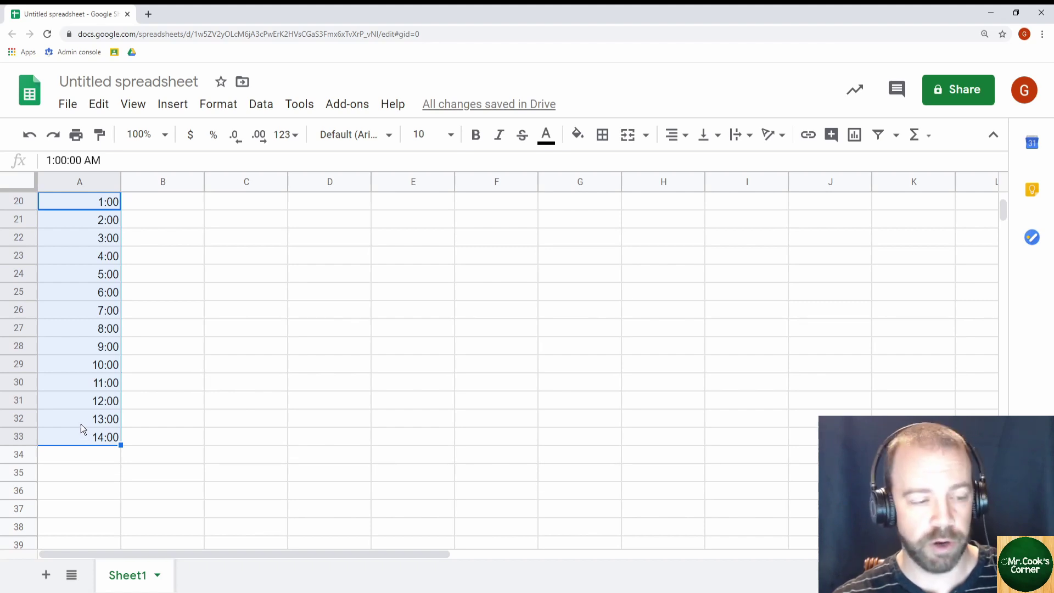
Format the times in A20:A33 with the custom date and time format 1:30 PM.
left_click(84, 237)
left_click_drag(83, 201, 85, 437)
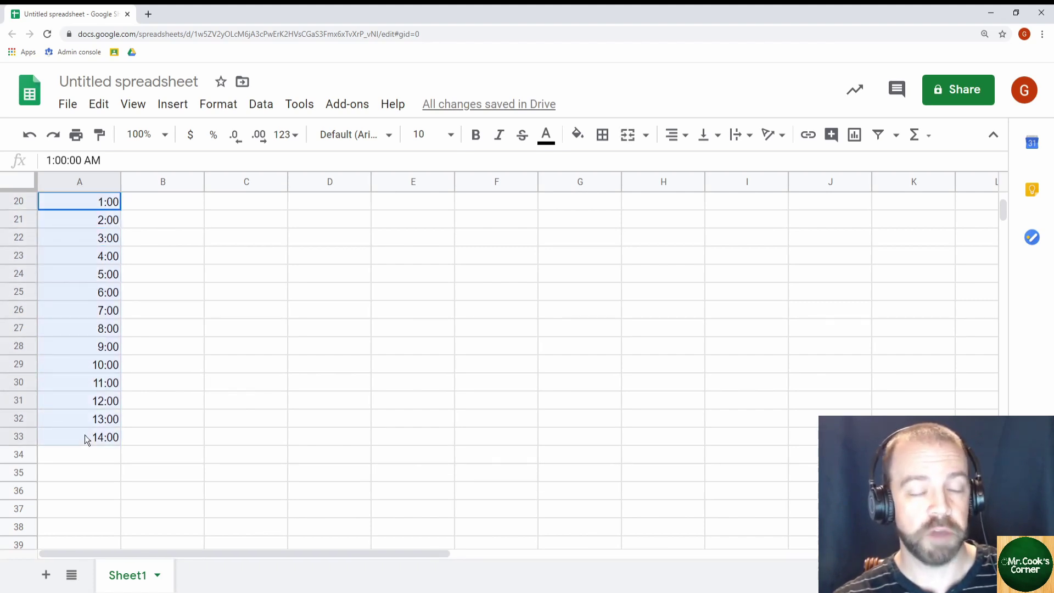
left_click(204, 106)
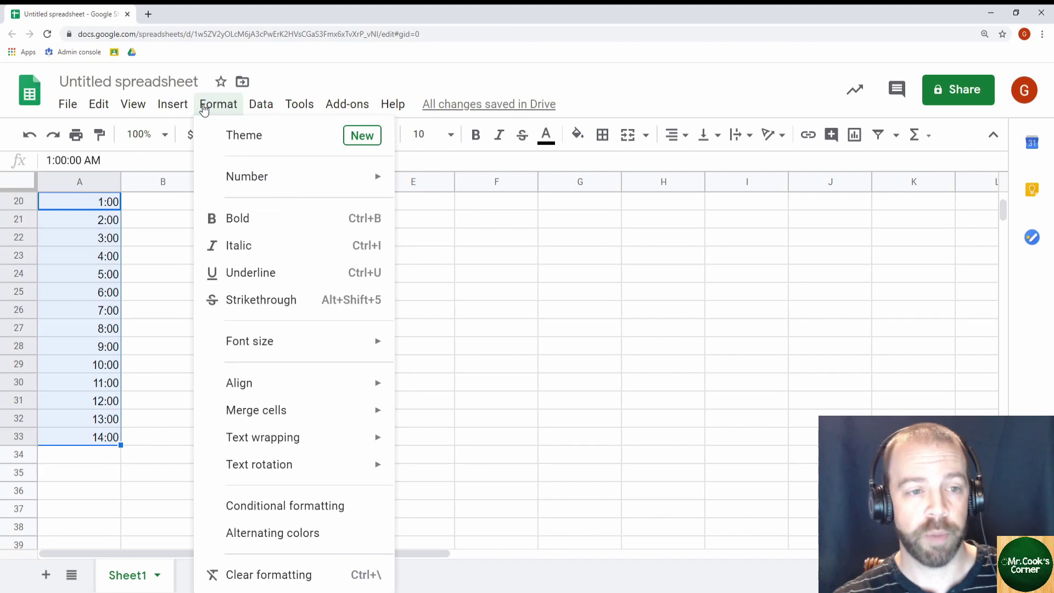
mouse_move(247, 177)
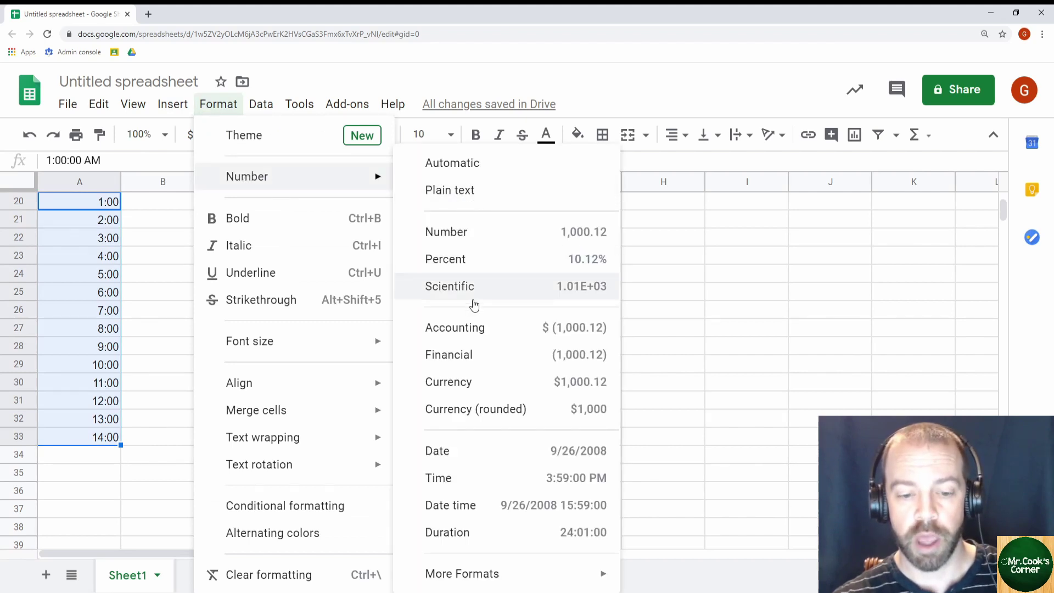
mouse_move(482, 576)
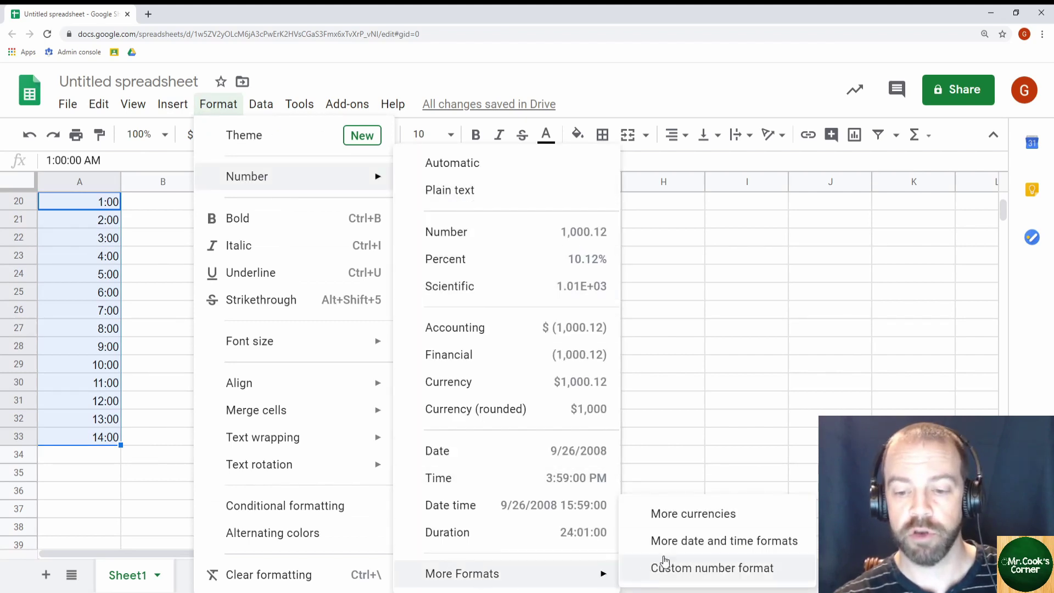
left_click(693, 542)
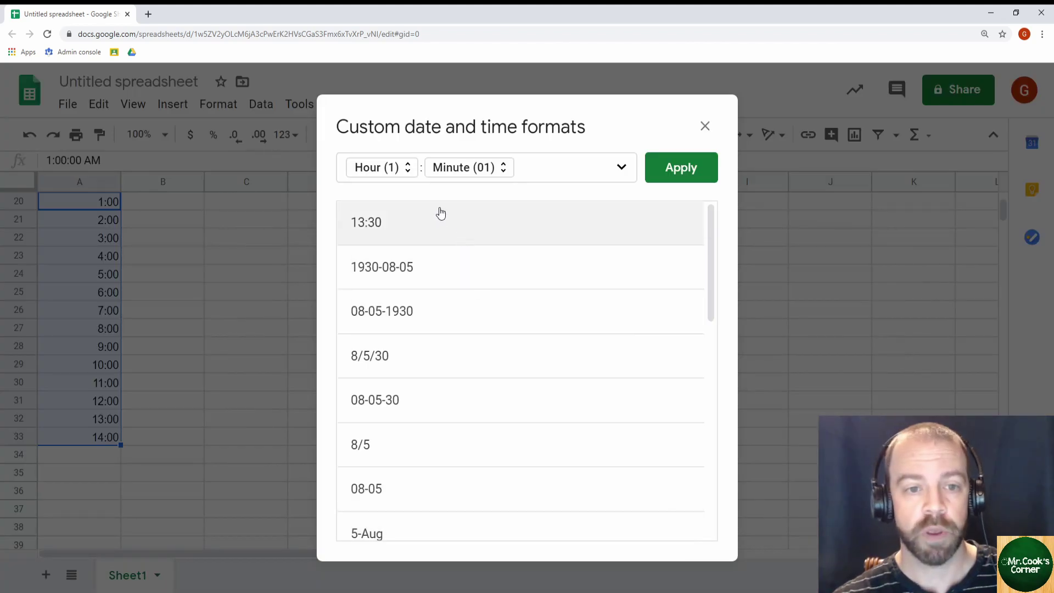
scroll(423, 332, "down", 2)
scroll(420, 352, "down", 5)
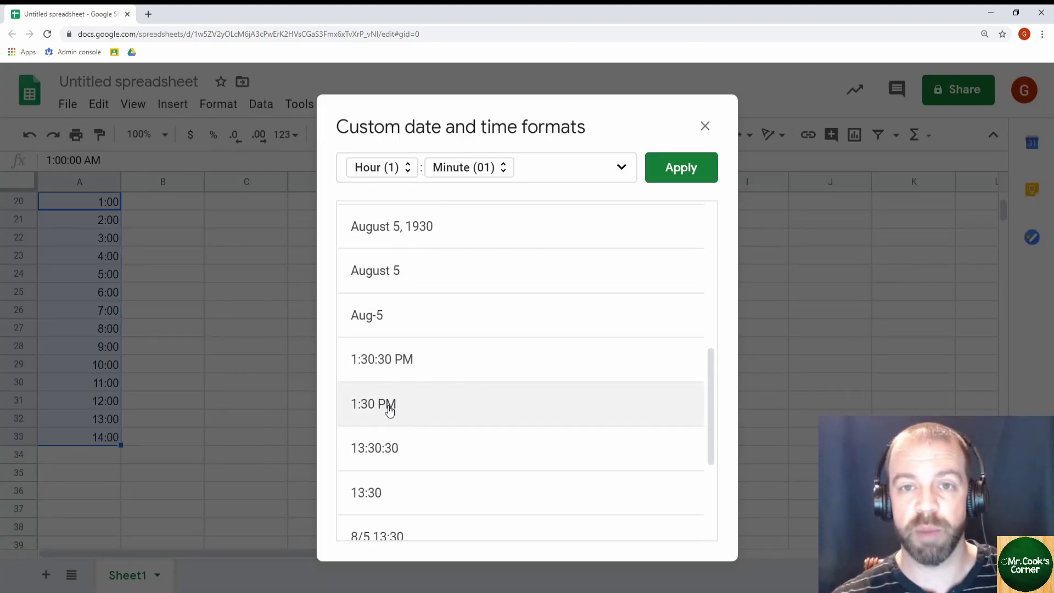
left_click(390, 409)
left_click(665, 177)
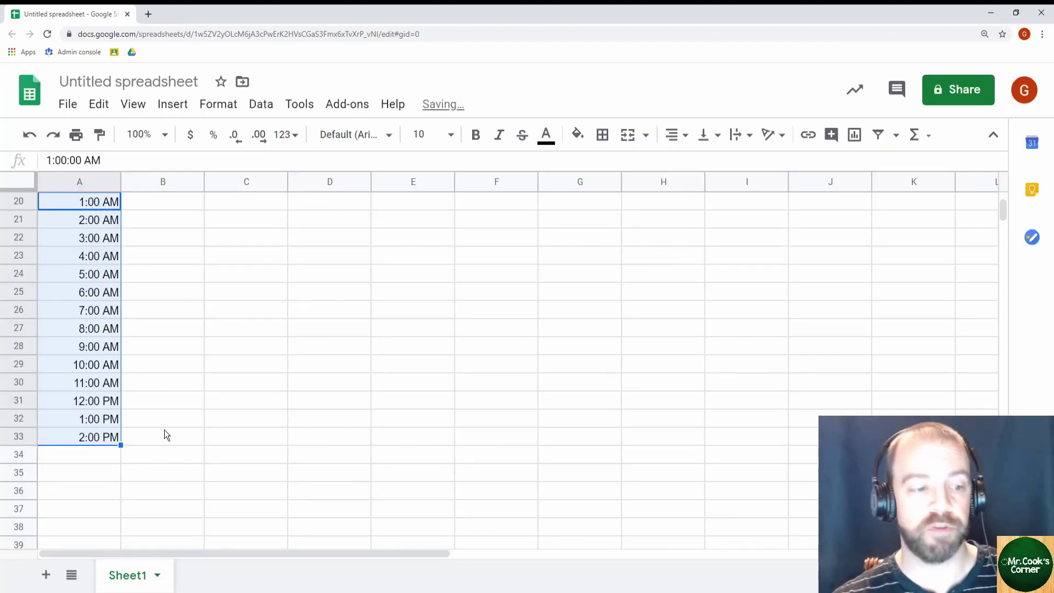
Extend the hourly AM/PM time series in column A down through row 39.
left_click_drag(120, 445, 118, 536)
scroll(247, 459, "down", 2)
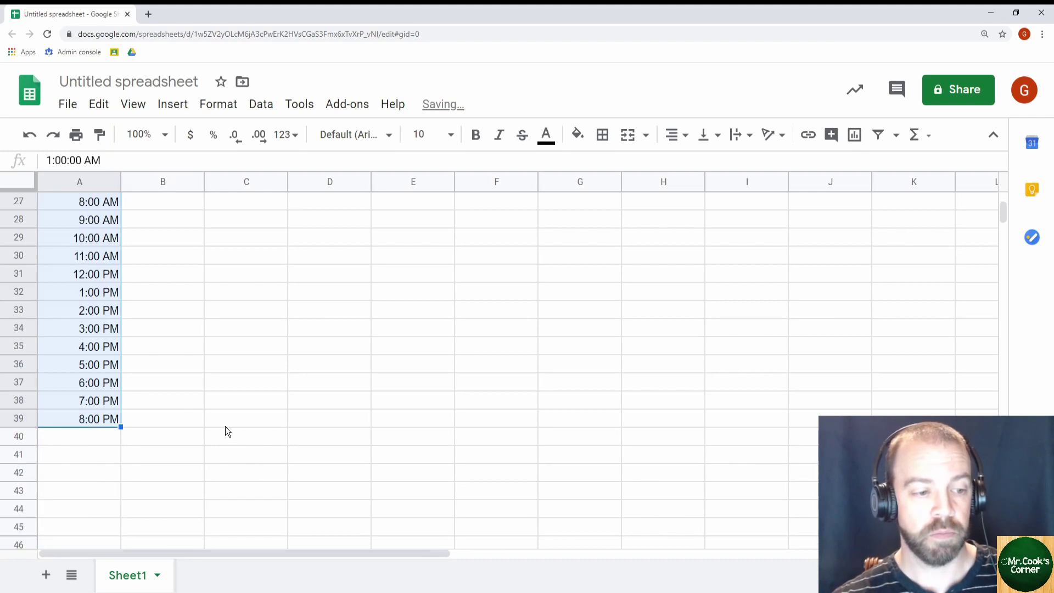
scroll(170, 413, "up", 5)
scroll(170, 413, "down", 3)
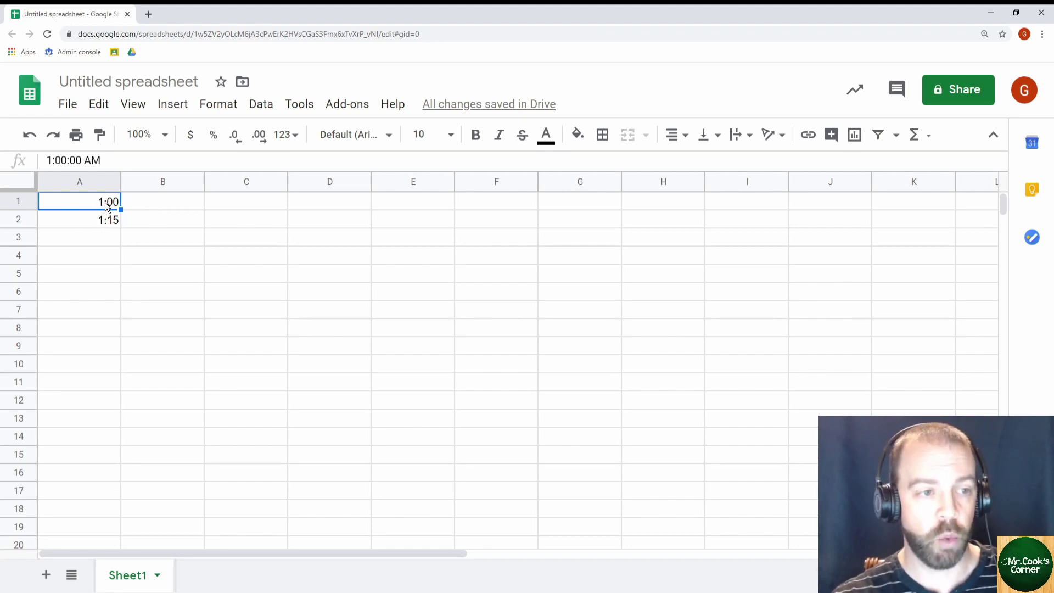
Autofill the 15-minute times 1:00 and 1:15 down column A from A1:A2 and across row 1 from A1:B1.
left_click_drag(107, 208, 121, 454)
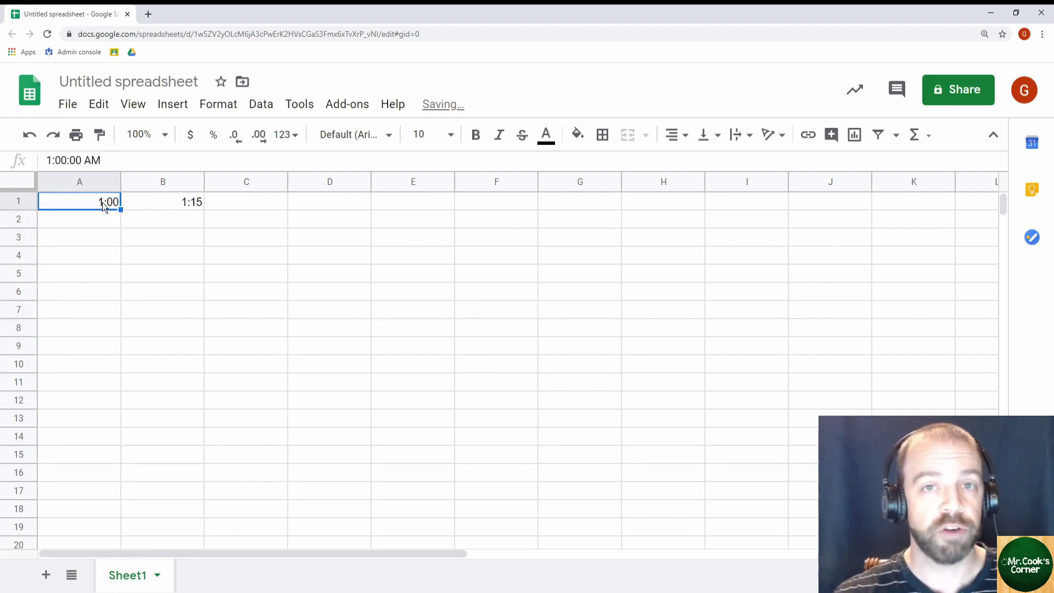
left_click_drag(102, 202, 770, 205)
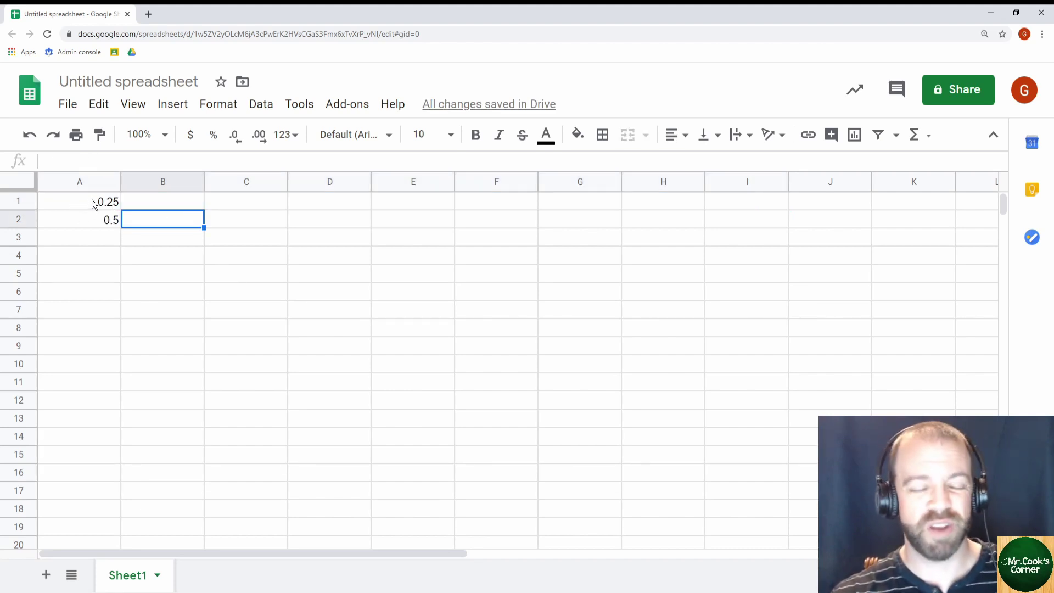
Format A1:A2 as Currency and autofill the 25-cent series down through A16.
left_click_drag(87, 204, 85, 219)
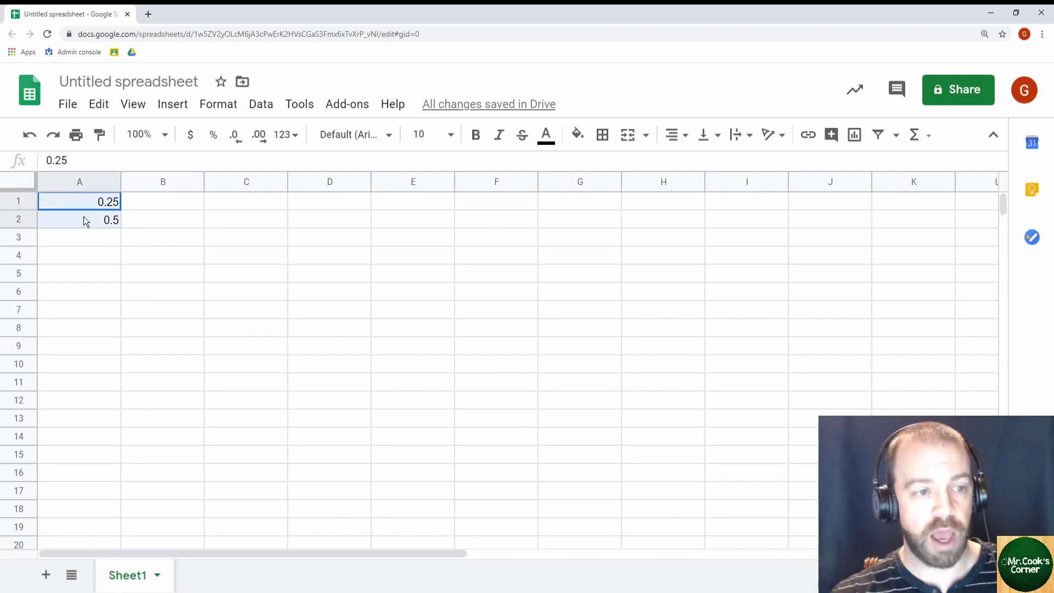
left_click(218, 104)
mouse_move(246, 174)
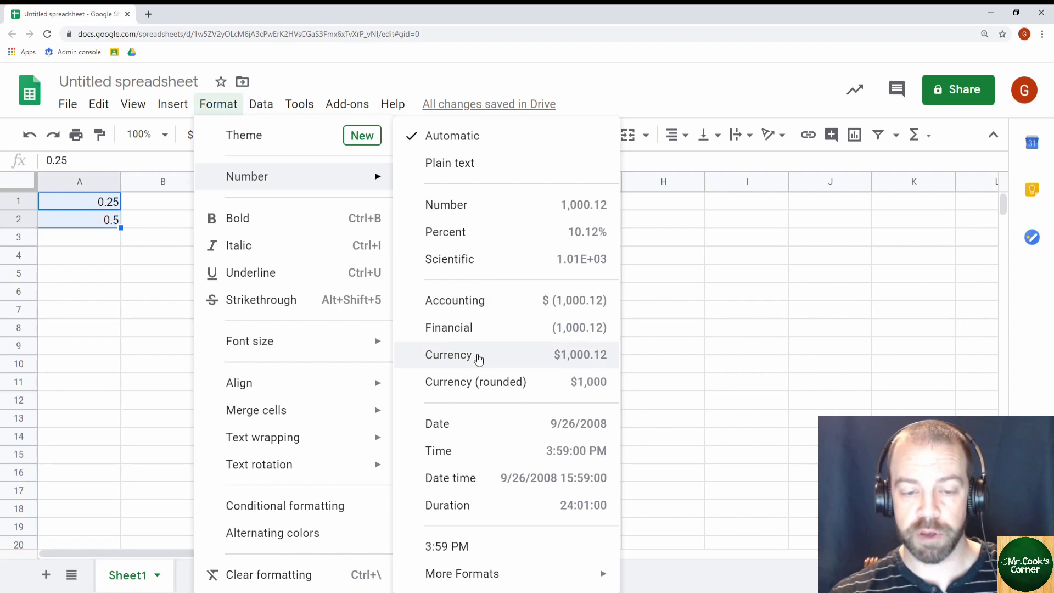
left_click(449, 354)
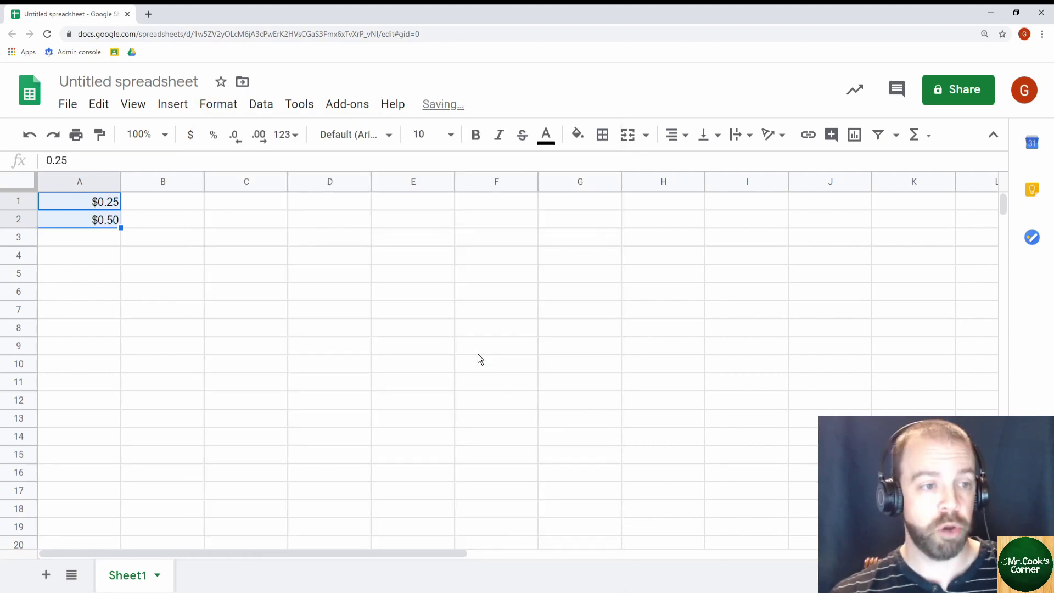
left_click_drag(114, 204, 117, 475)
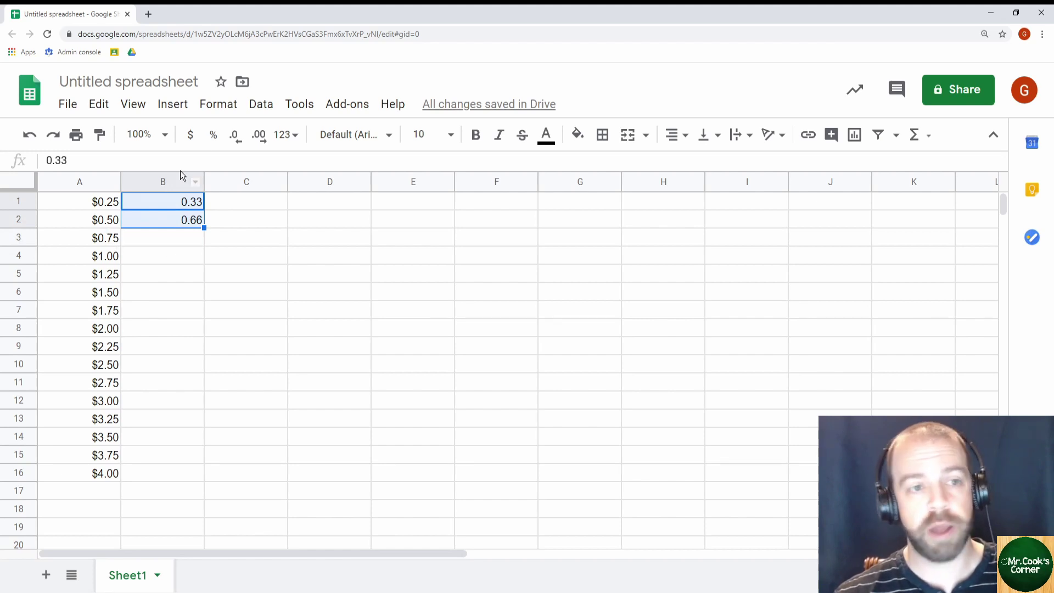
Format the 0.33 and 0.66 values in B1:B2 as Currency and autofill the series down through B15.
left_click(225, 108)
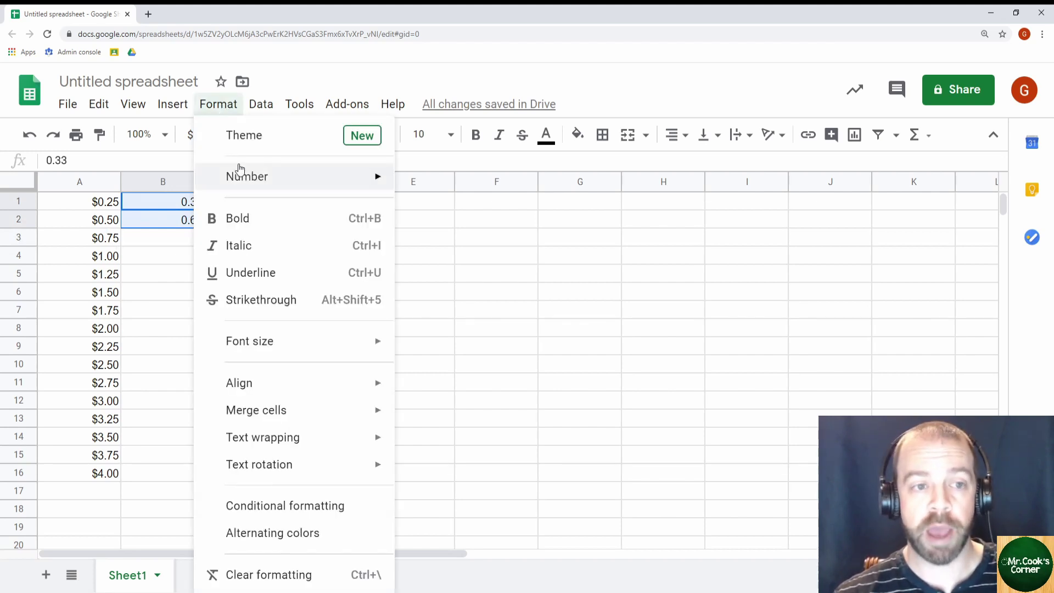
mouse_move(268, 177)
left_click(462, 353)
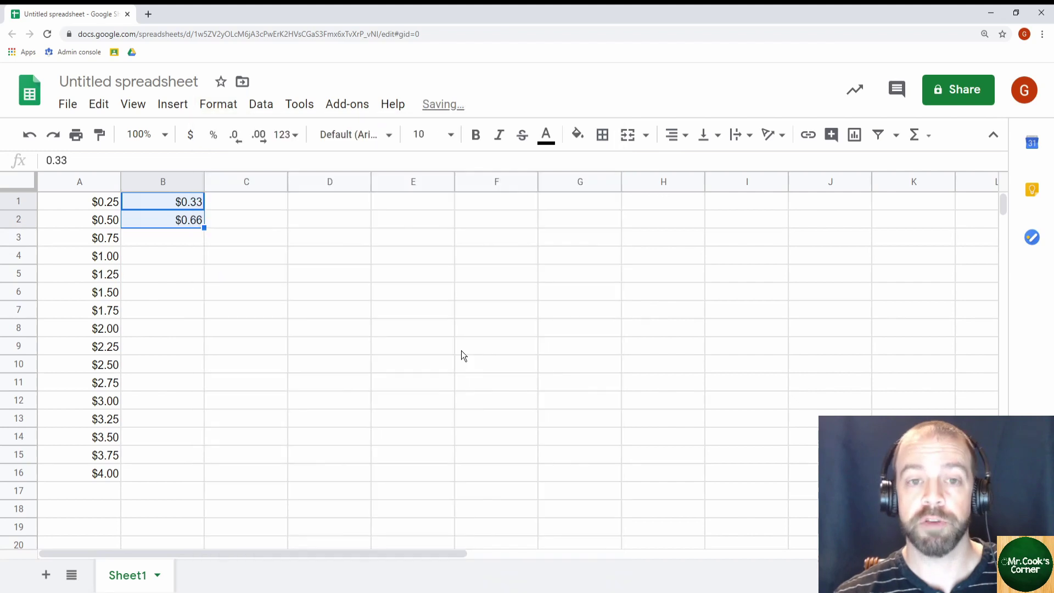
left_click_drag(204, 227, 191, 456)
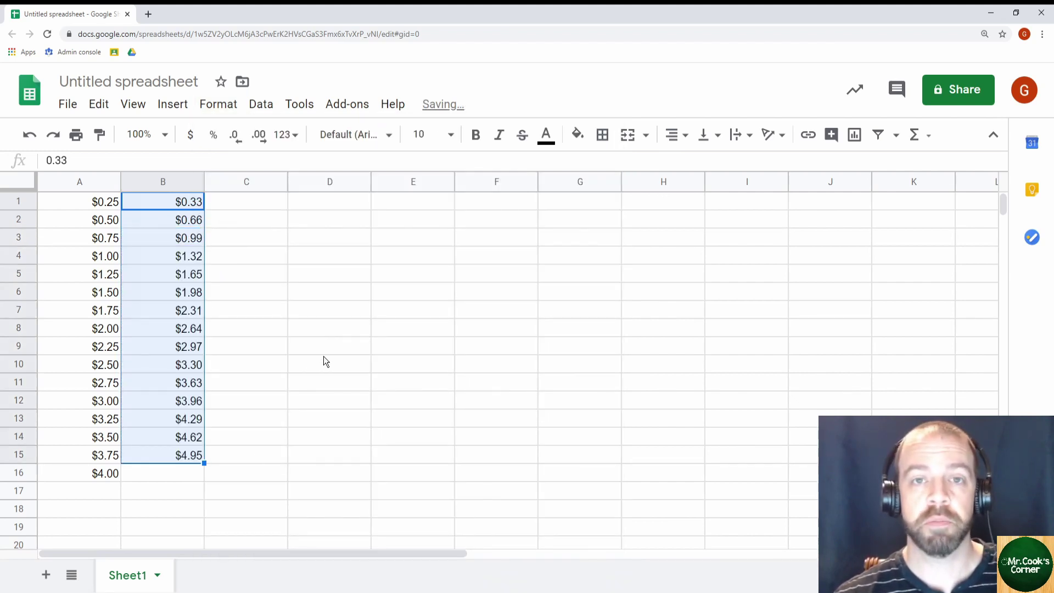
left_click(243, 407)
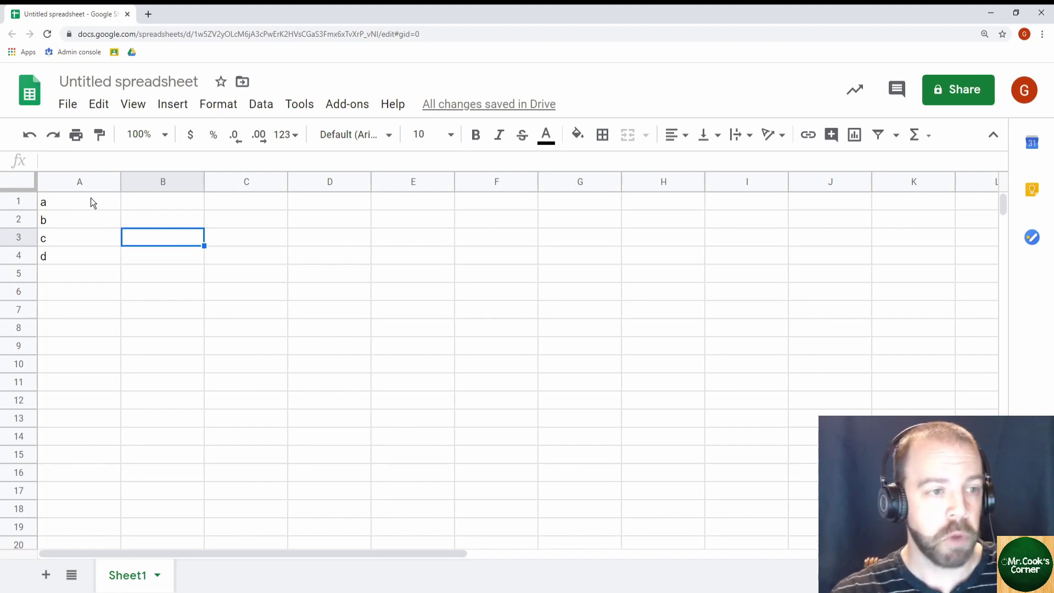
Autofill the letters a to d in A1:A4 further down column A.
left_click_drag(93, 203, 101, 492)
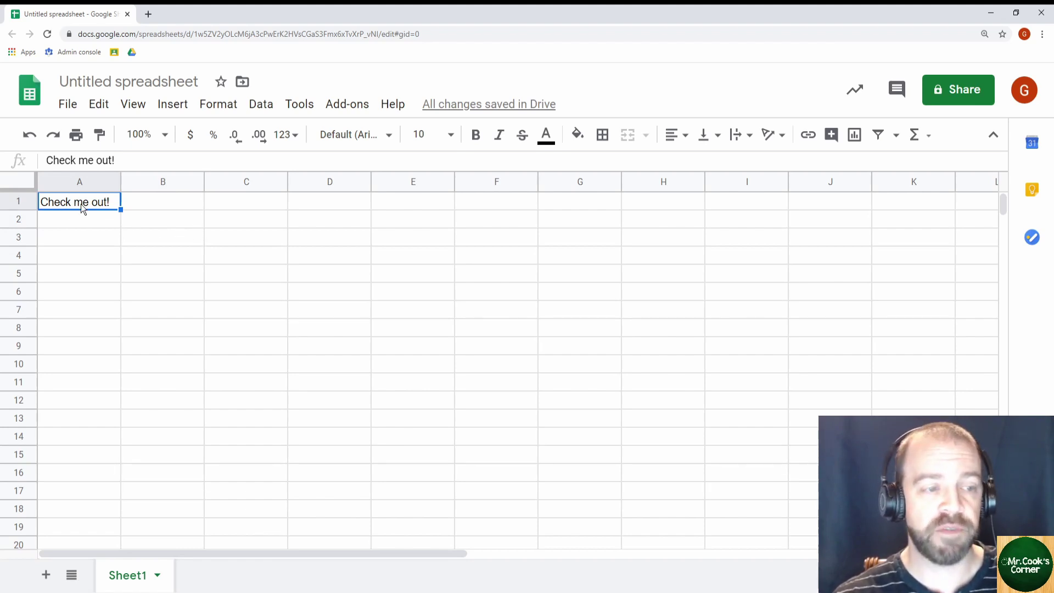
Give the "Check me out!" cell A1 an orange fill and set its text to Caveat at size 14.
left_click(578, 133)
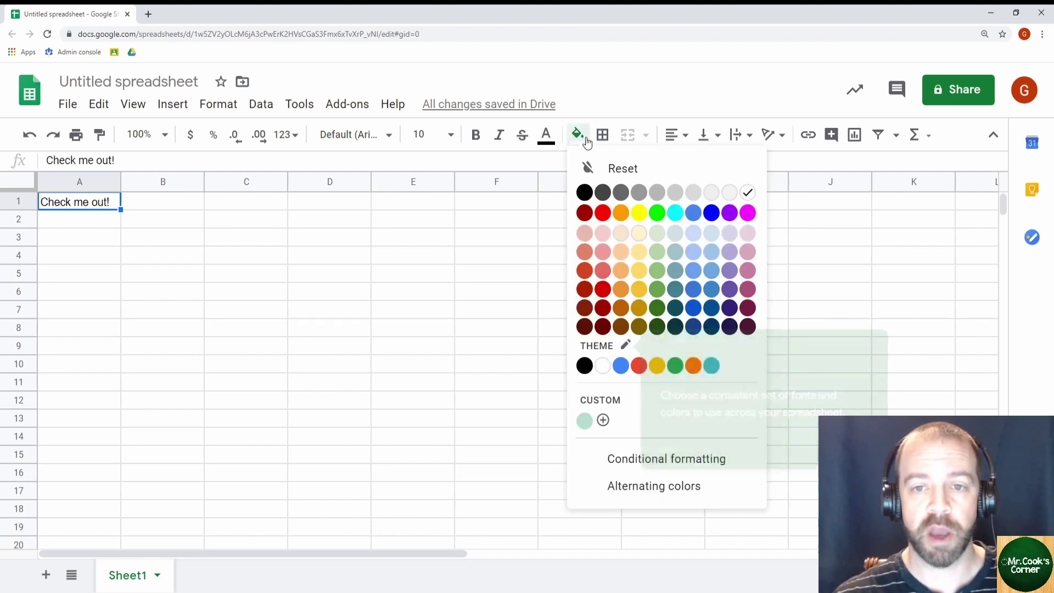
left_click(621, 213)
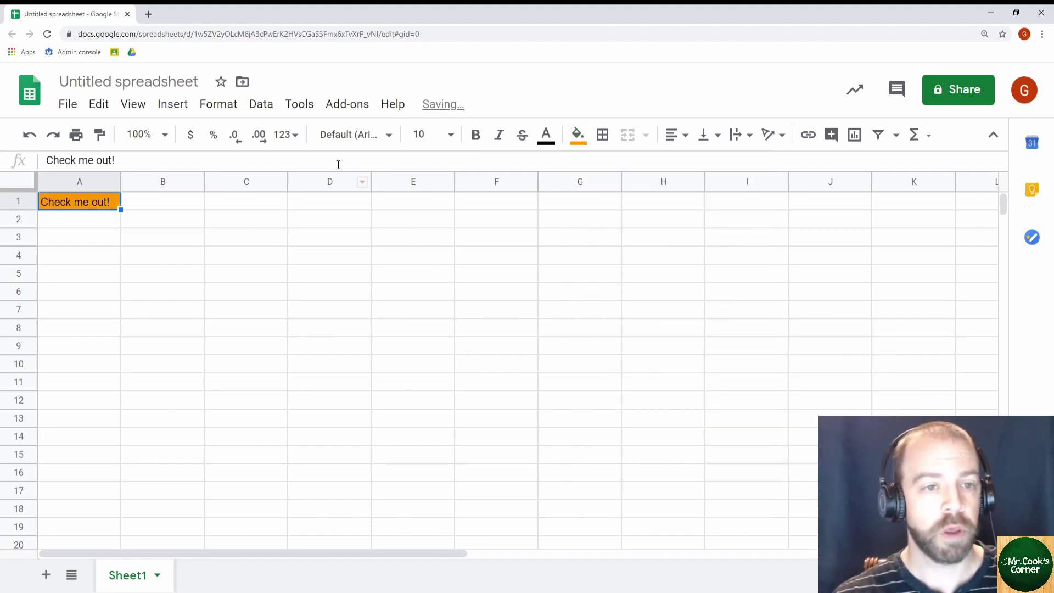
left_click(386, 136)
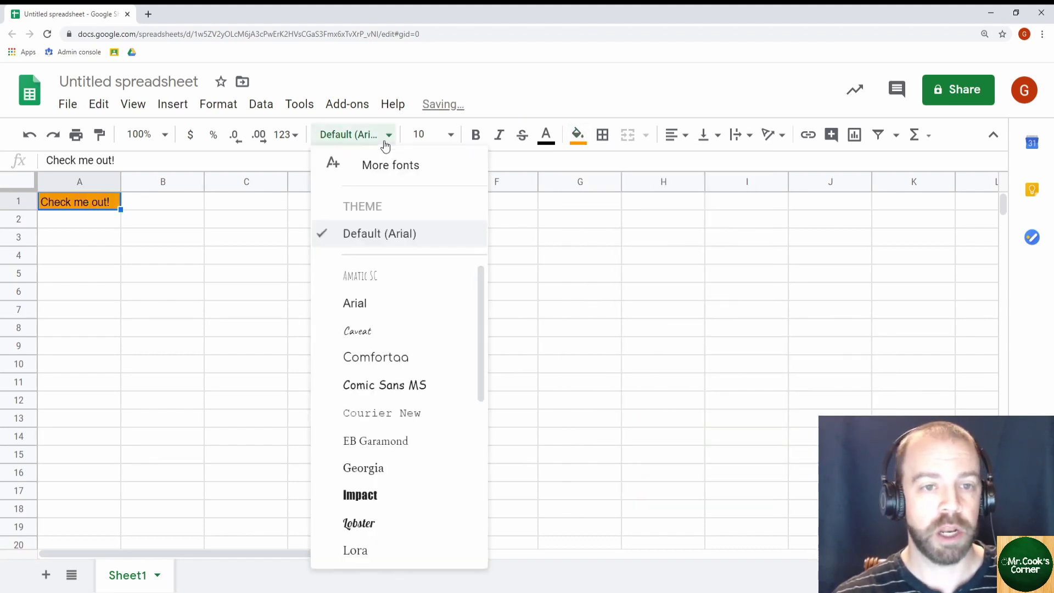
left_click(369, 331)
left_click(451, 137)
left_click(432, 354)
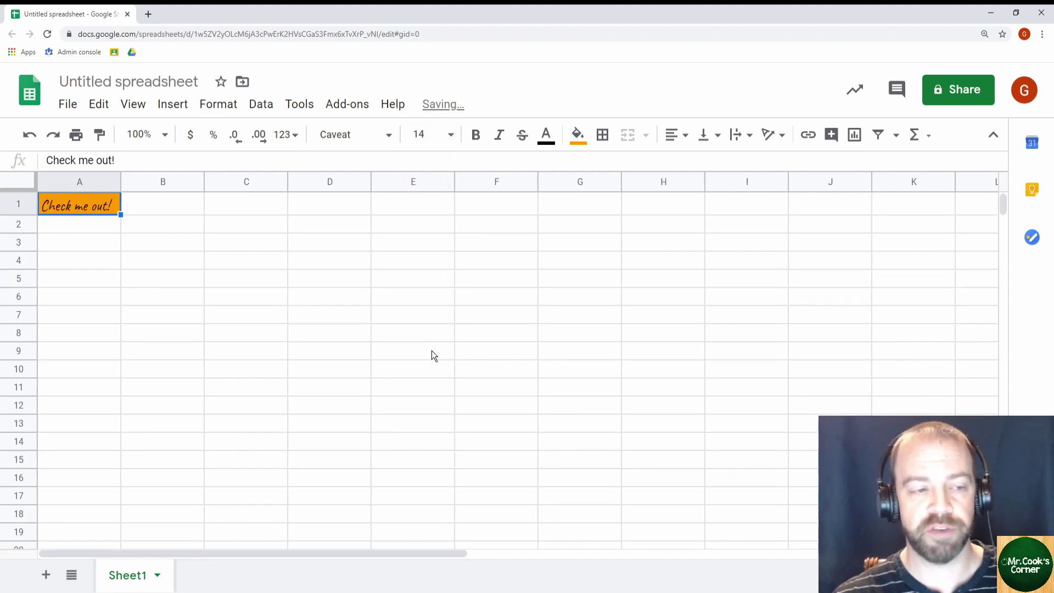
left_click(245, 263)
left_click(108, 204)
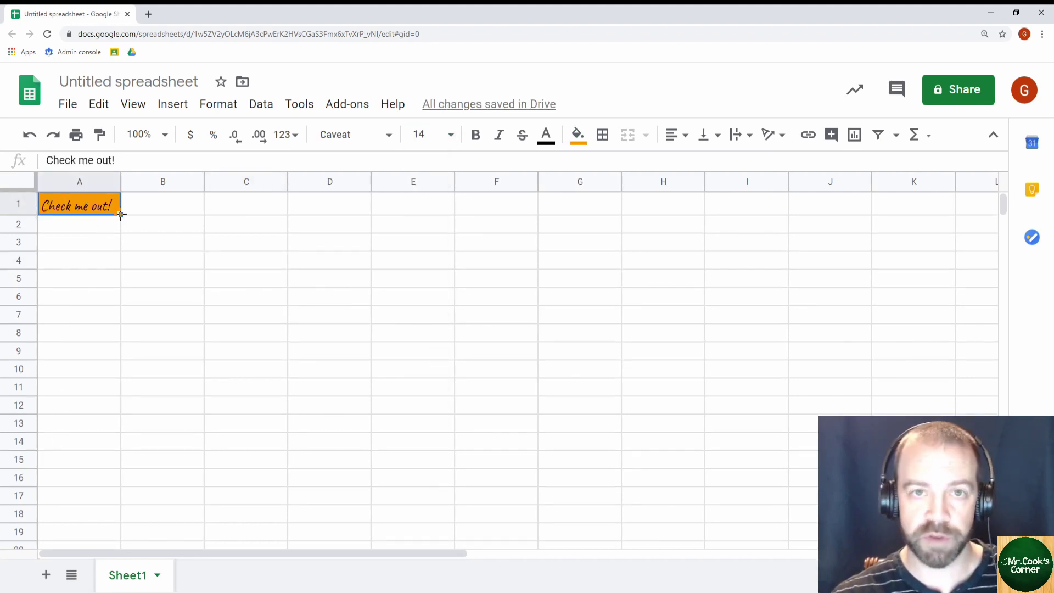
Autofill the formatted "Check me out!" cell A1 down column A to about row 16.
left_click_drag(121, 214, 113, 484)
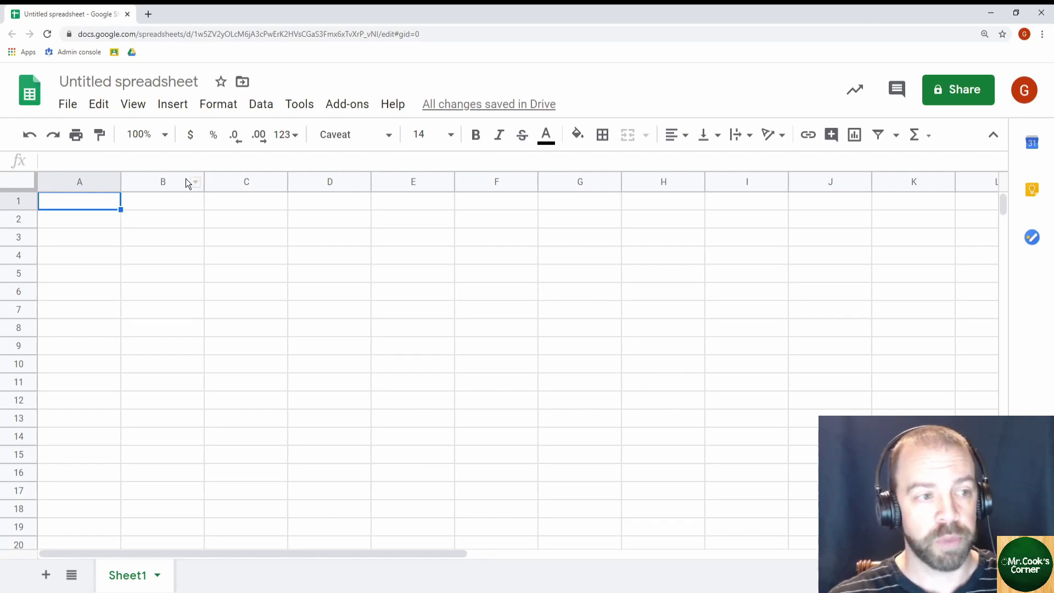
Format the entire sheet with Courier New at size 14 and a light orange fill.
left_click(25, 180)
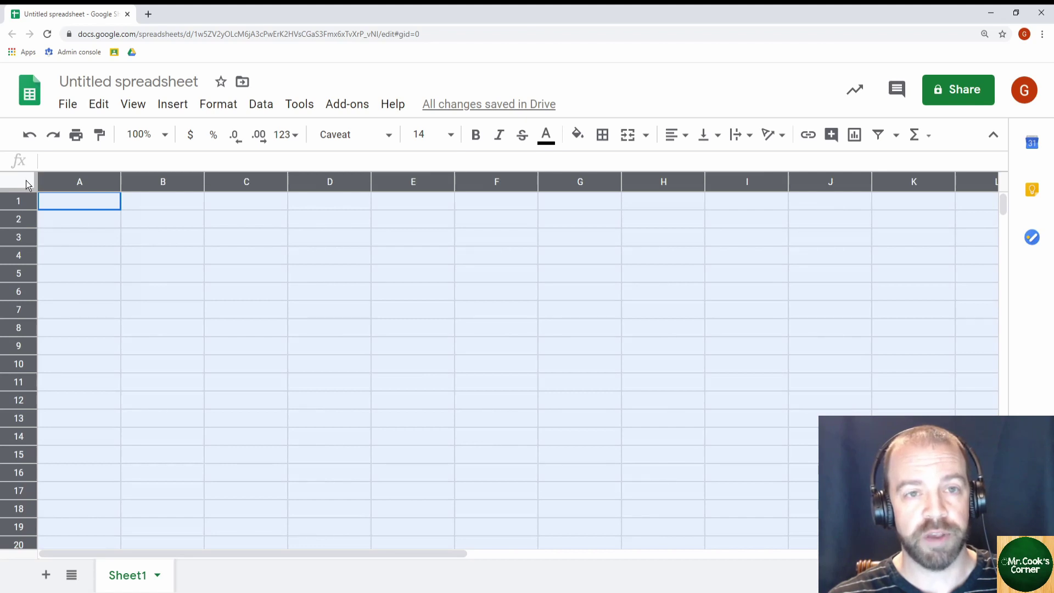
left_click(354, 136)
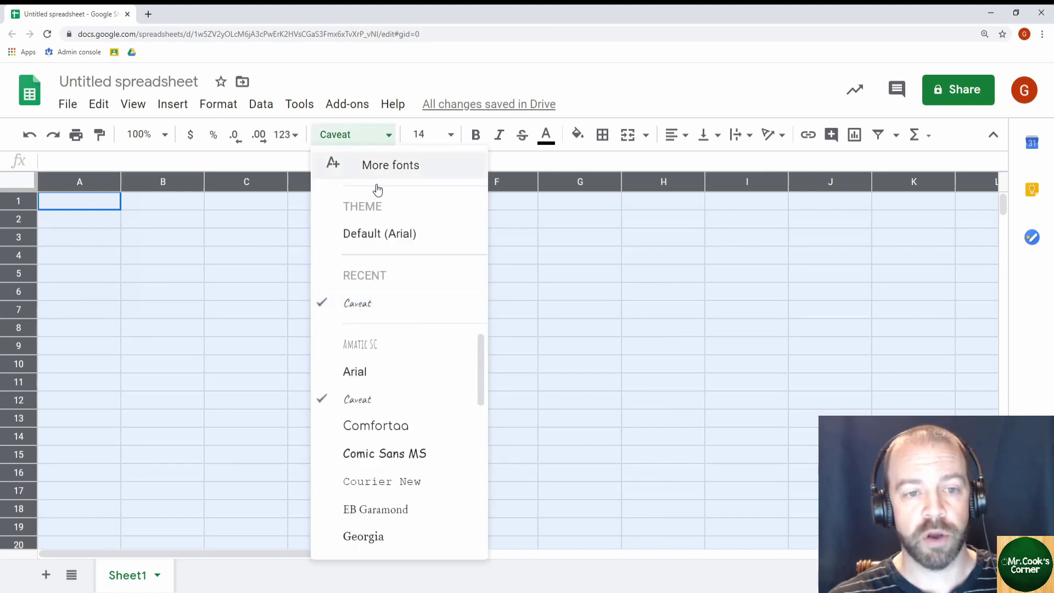
left_click(367, 481)
left_click(448, 135)
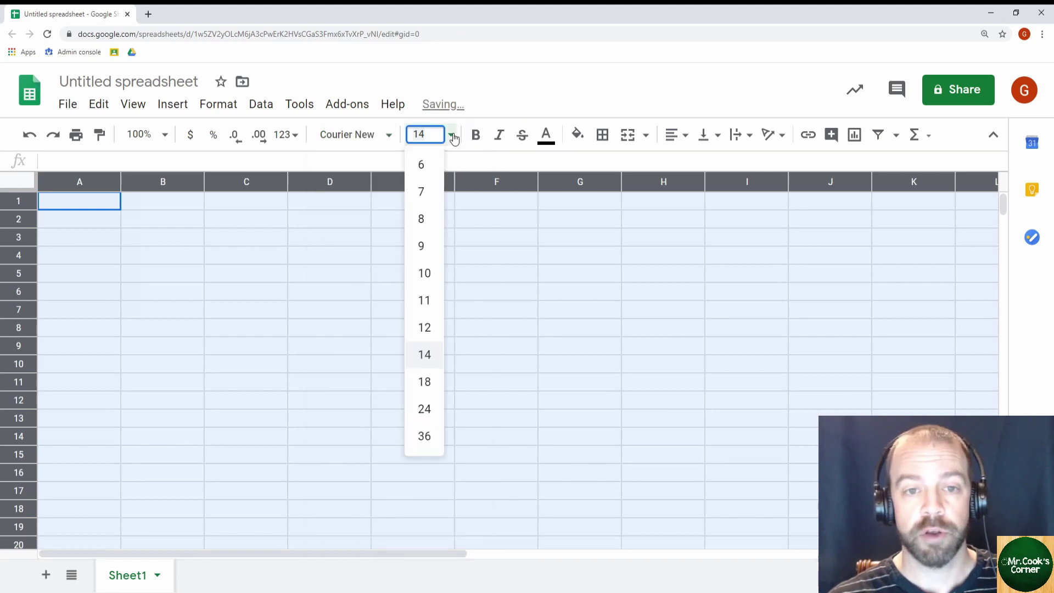
left_click(425, 355)
left_click(577, 134)
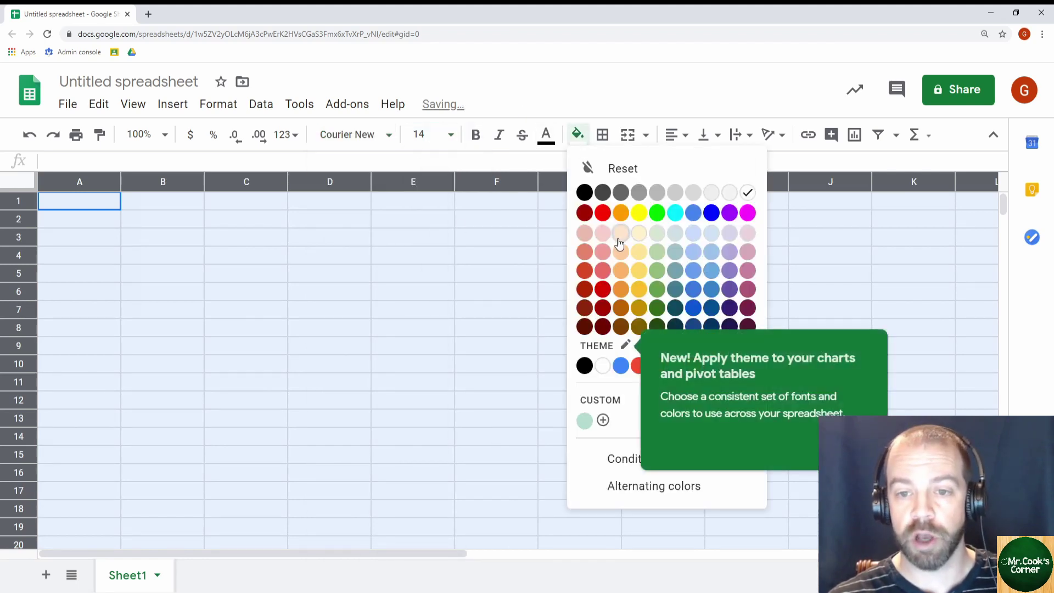
left_click(620, 239)
left_click(193, 256)
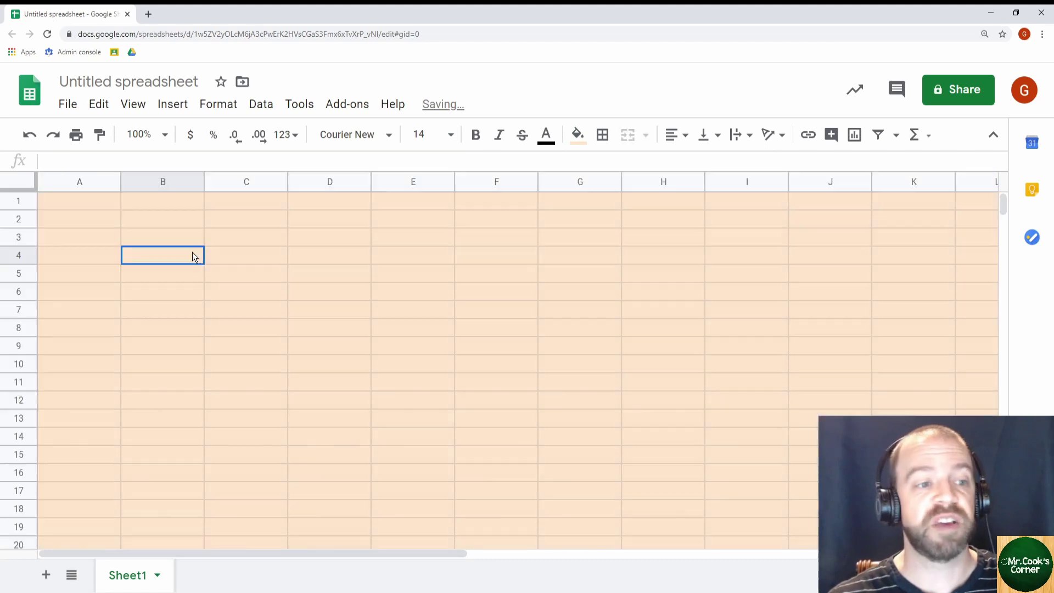
left_click(532, 244)
Enter the sample text kzudhfs, lsidfjs;d and sadfhlsdjh in cells B5 to B7.
left_click(170, 273)
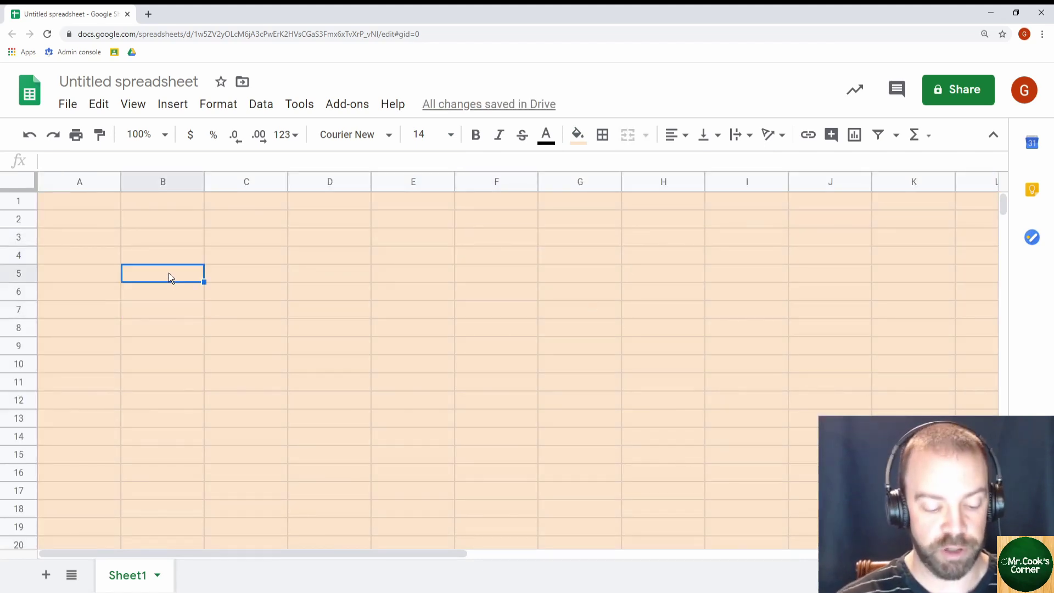
type("kzudhfs")
key("Return")
type("lsidfjs;d")
key("Return")
type("sadfhlsdjh")
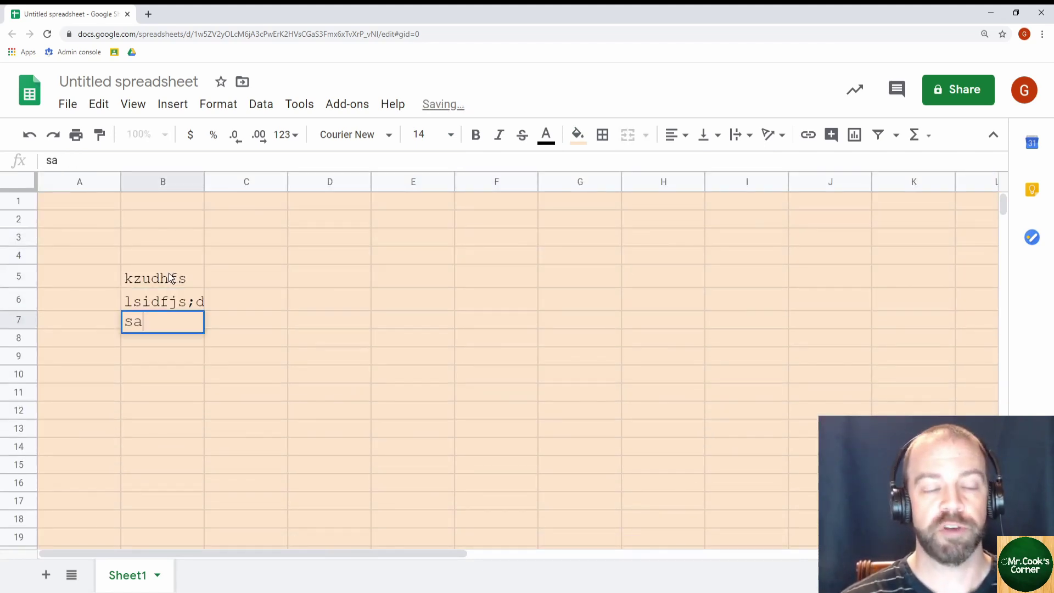
key("Return")
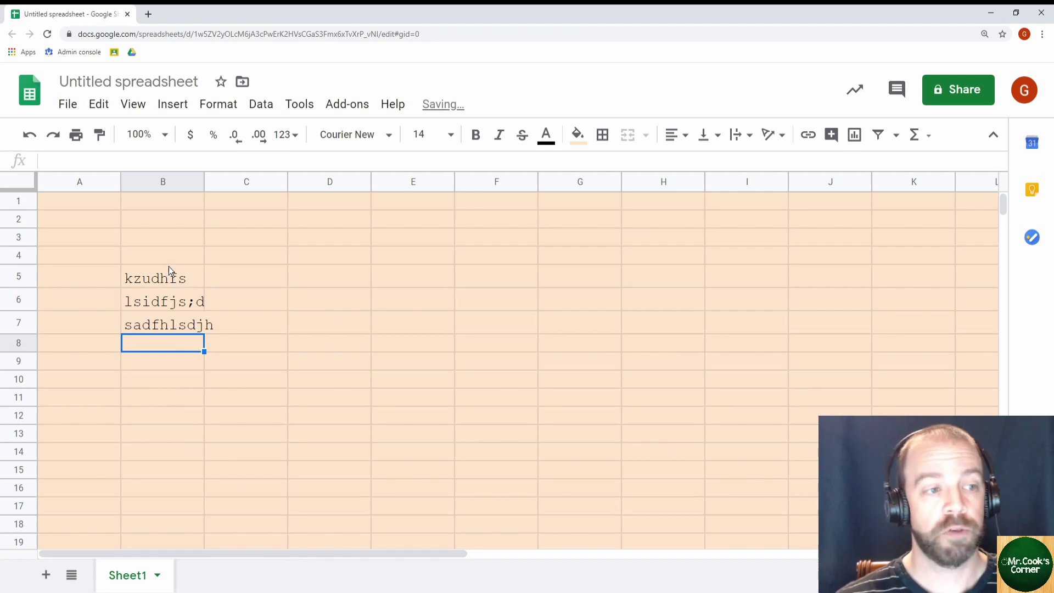
Change the entire sheet to size 8, the Default (Arial) font and a light red fill.
left_click(16, 180)
left_click(452, 140)
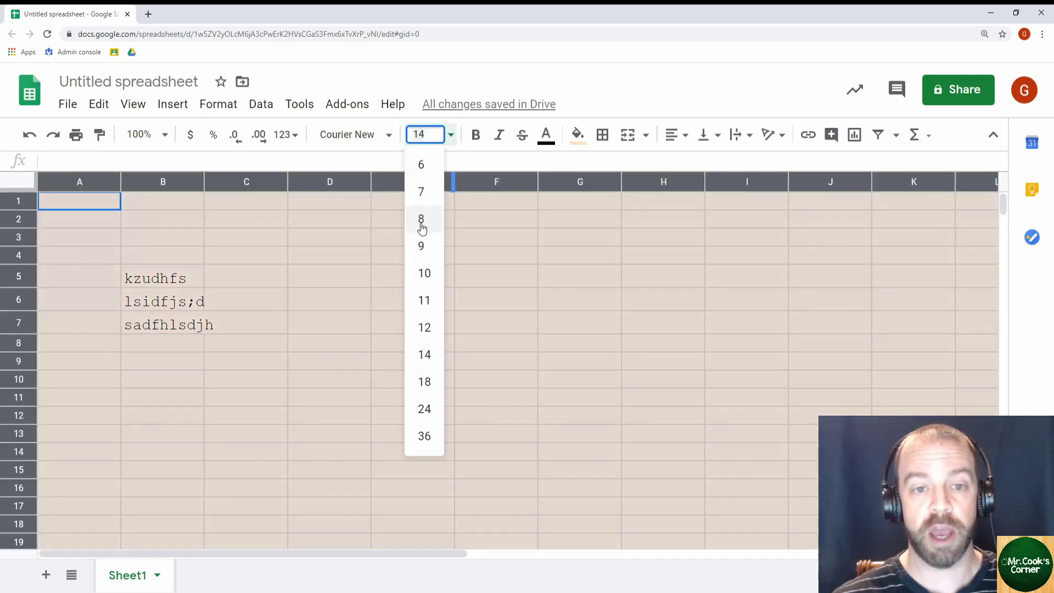
left_click(424, 216)
left_click(388, 137)
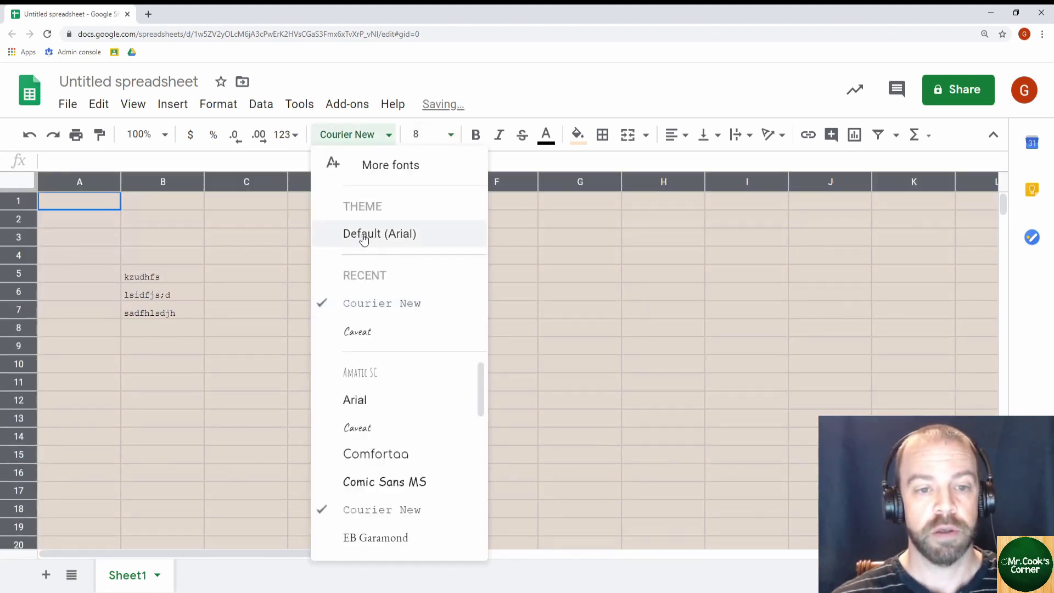
left_click(364, 237)
left_click(578, 134)
left_click(604, 272)
left_click(388, 328)
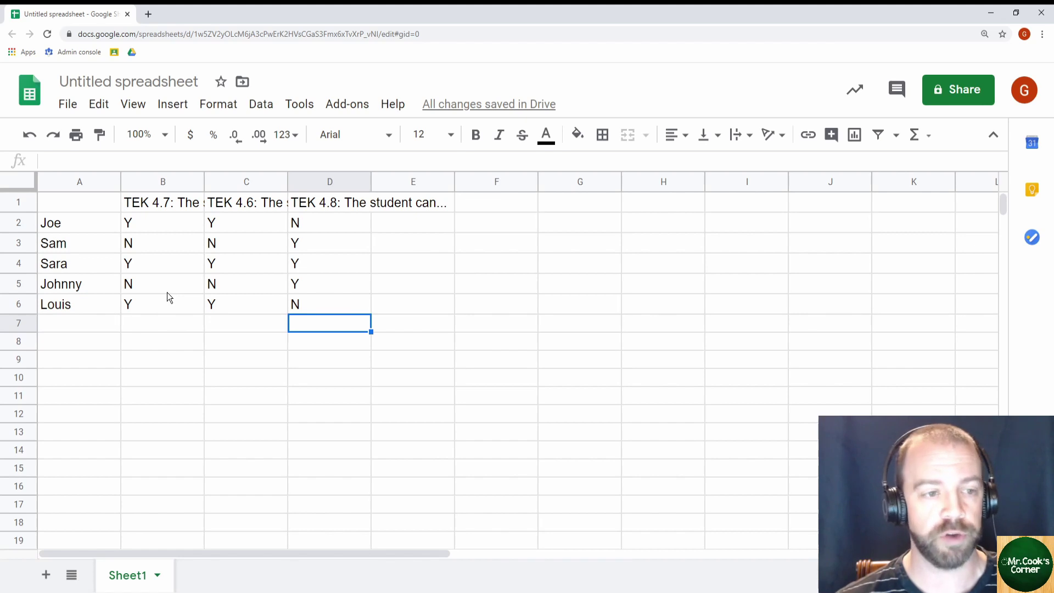
Rotate the TEK 4.7 header text in B1 so that it reads vertically upward.
left_click(234, 204)
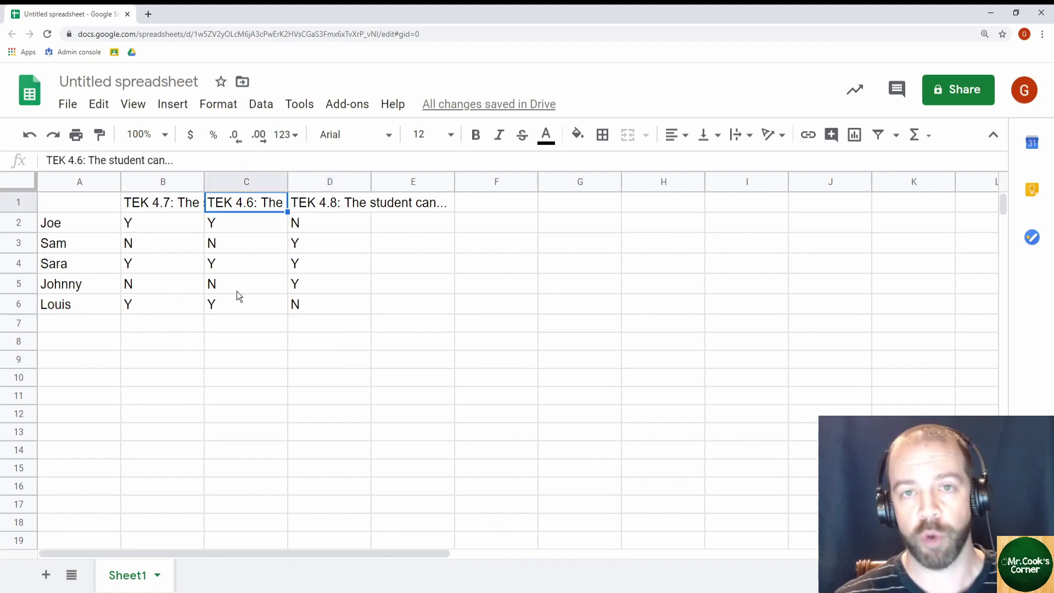
left_click(172, 208)
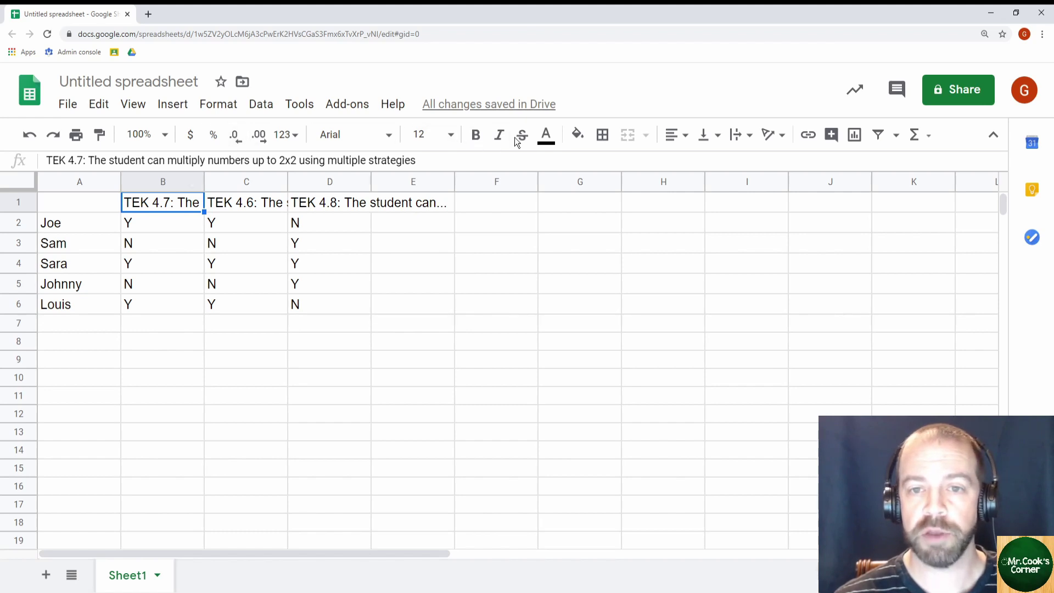
left_click(686, 137)
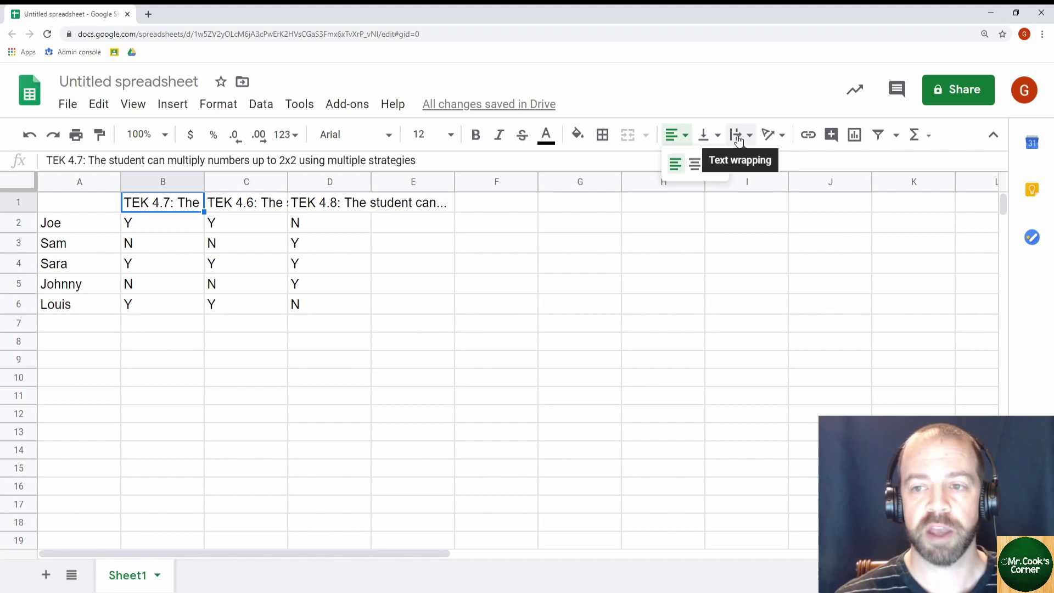
left_click(782, 138)
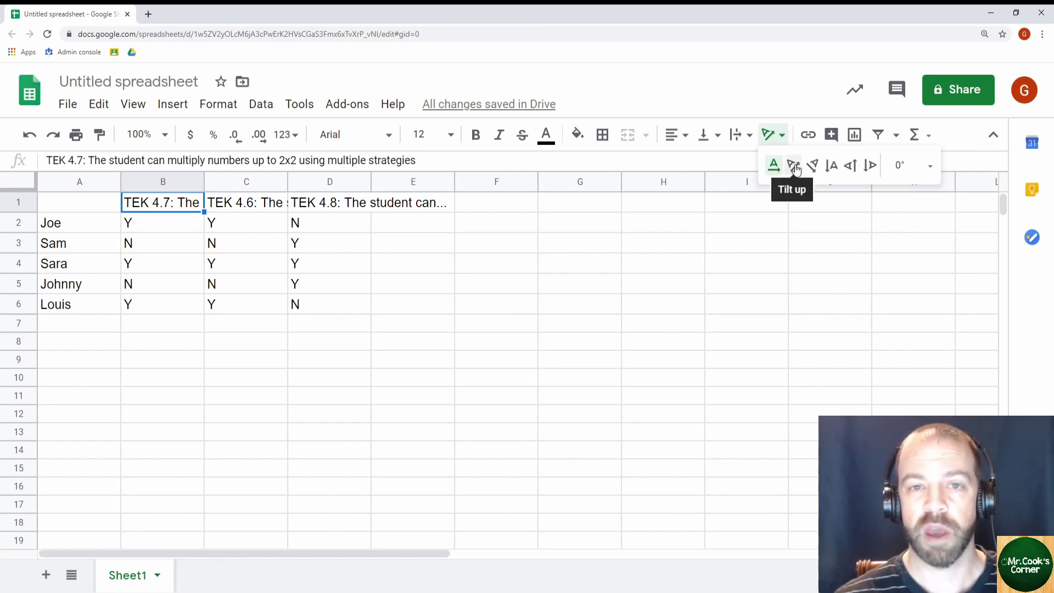
left_click(832, 166)
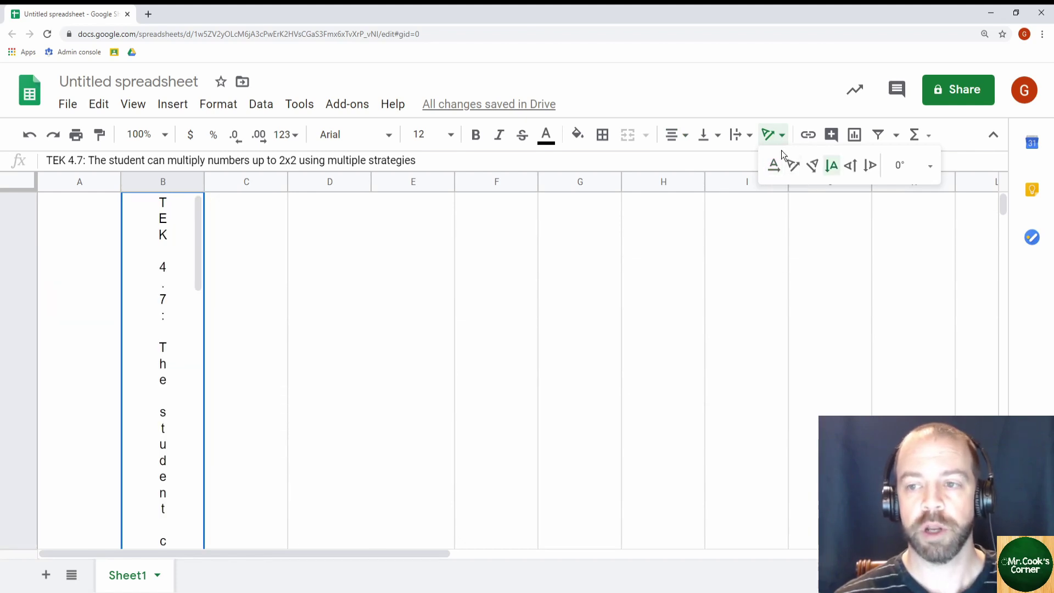
left_click(851, 167)
left_click_drag(199, 240, 201, 196)
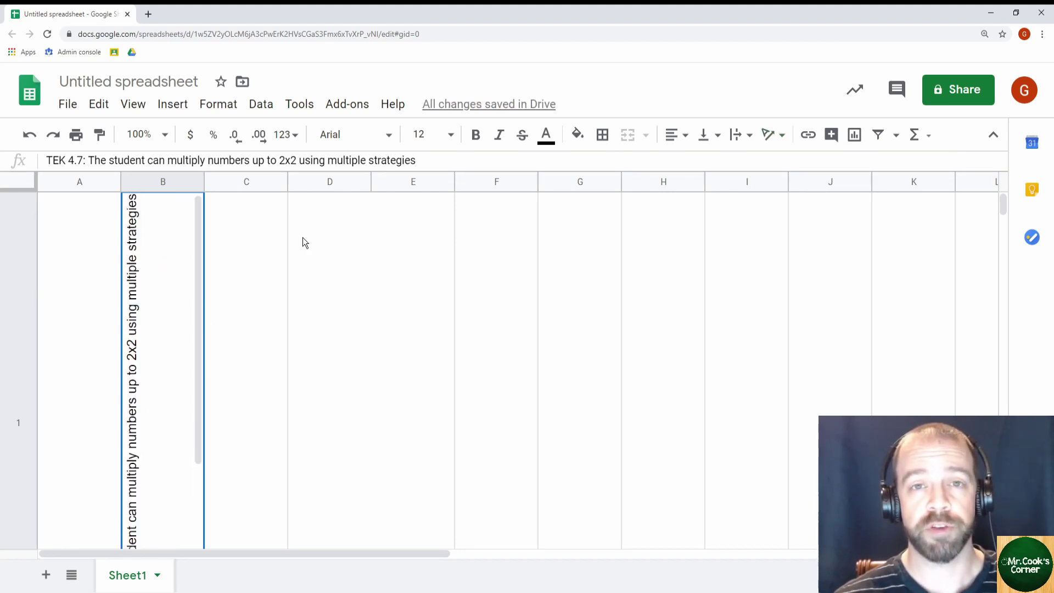
Narrow column B to about half its width around the rotated TEK 4.7 header.
left_click(166, 136)
left_click(147, 164)
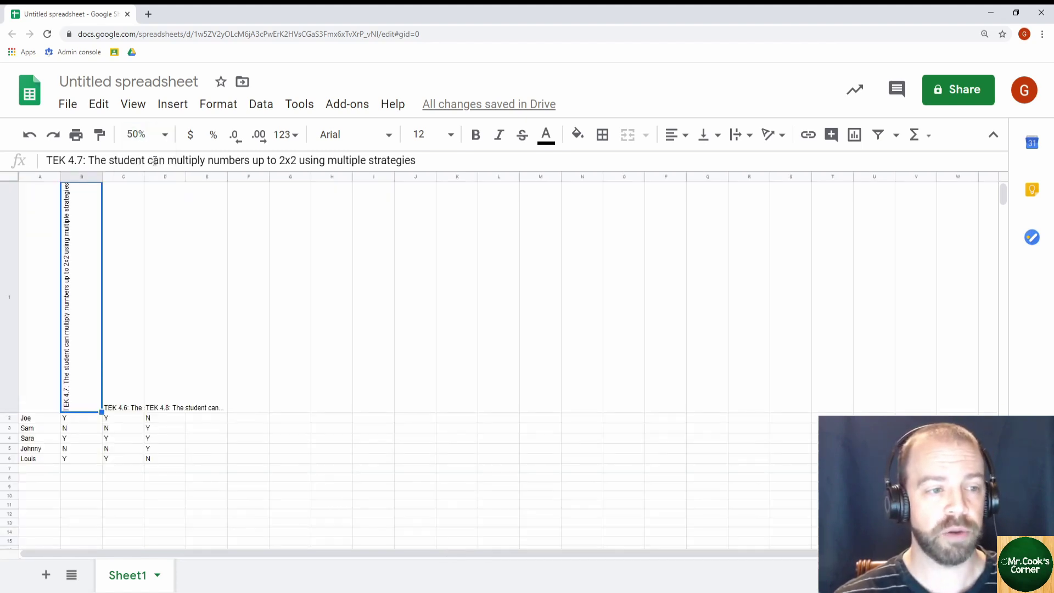
left_click(111, 364)
left_click_drag(102, 177, 81, 177)
key("Left")
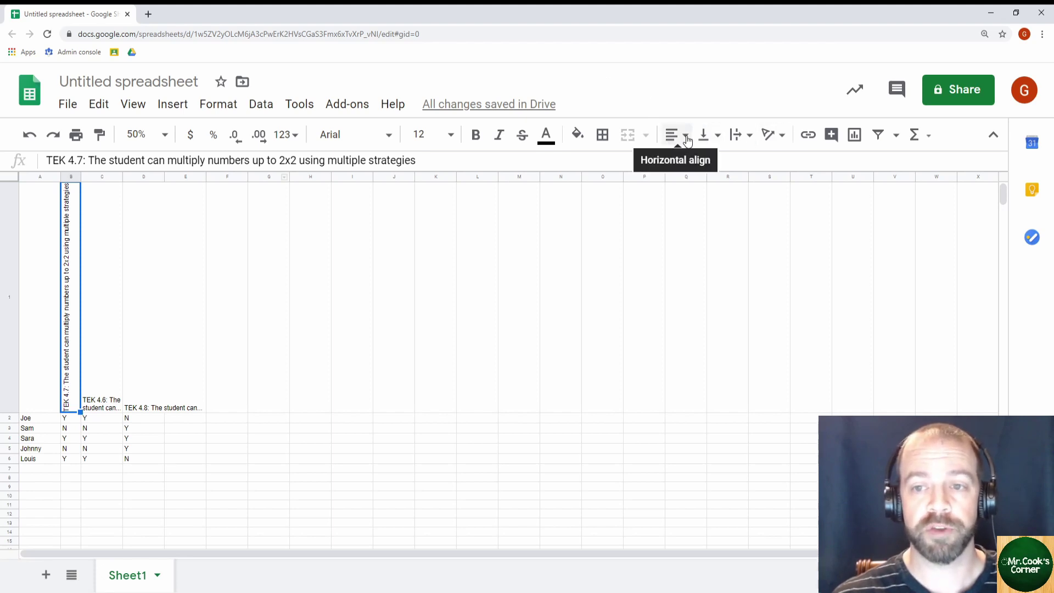
Wrap the TEK 4.7 header text in B1 and adjust row 1's height to fit it on two lines.
left_click(749, 137)
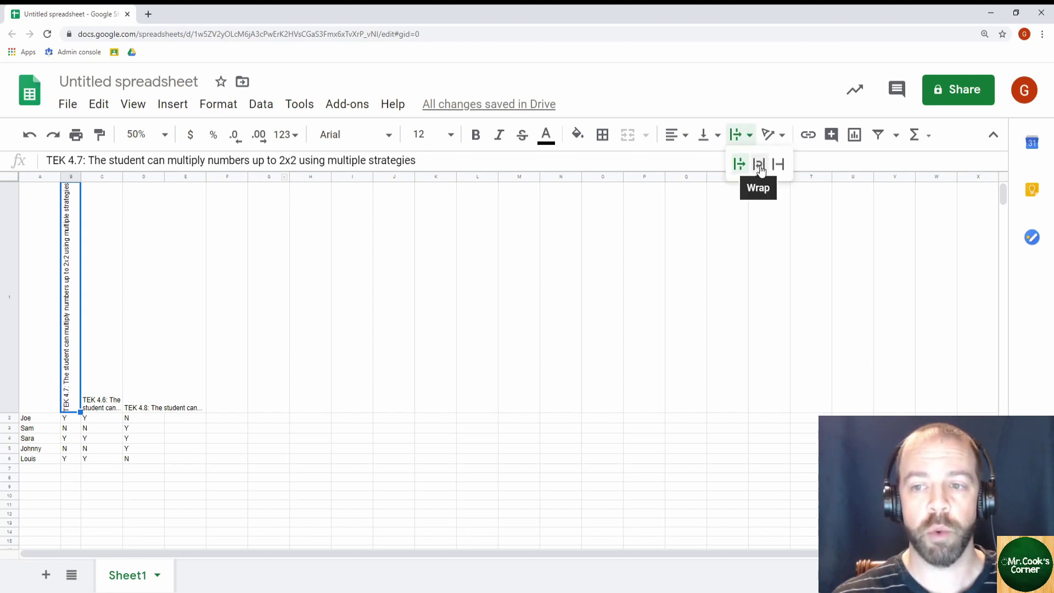
left_click(759, 165)
left_click_drag(13, 228, 11, 452)
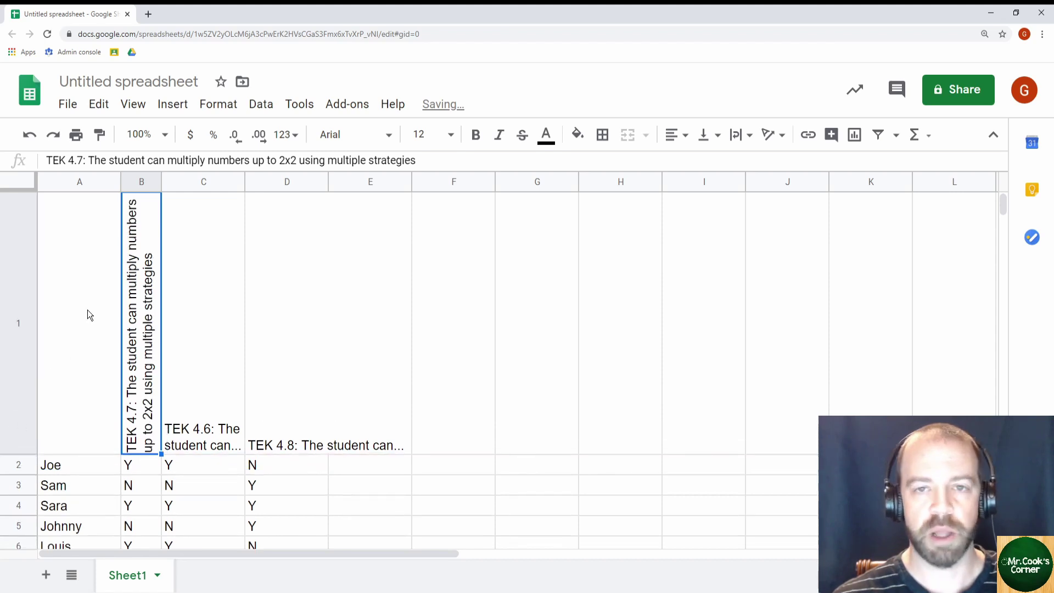
scroll(99, 291, "down", 1)
scroll(99, 291, "up", 1)
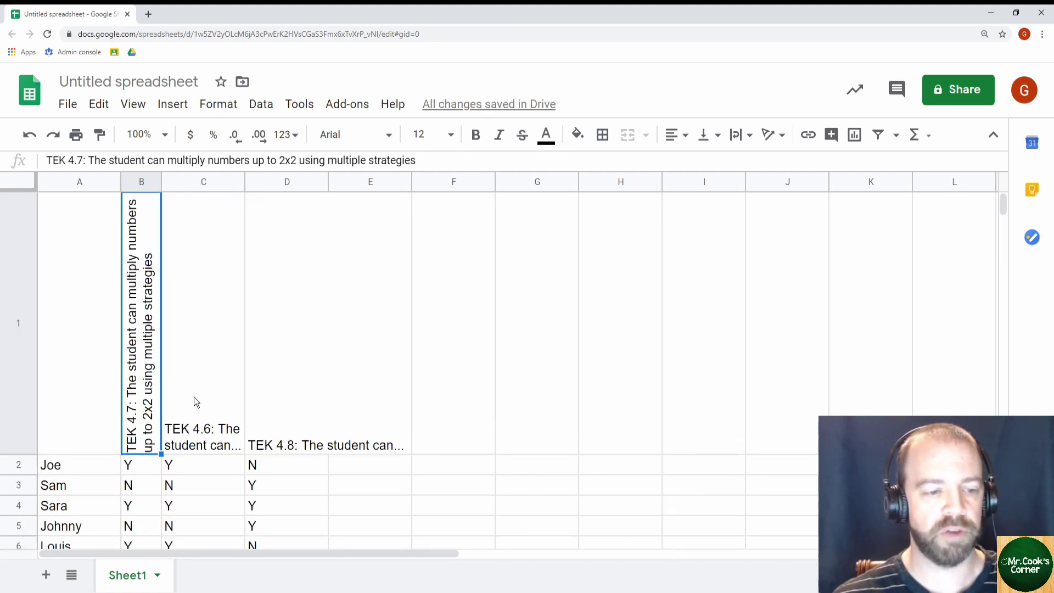
Rotate the TEK 4.6 header in C1 upward and narrow column C to fit the text.
left_click(188, 366)
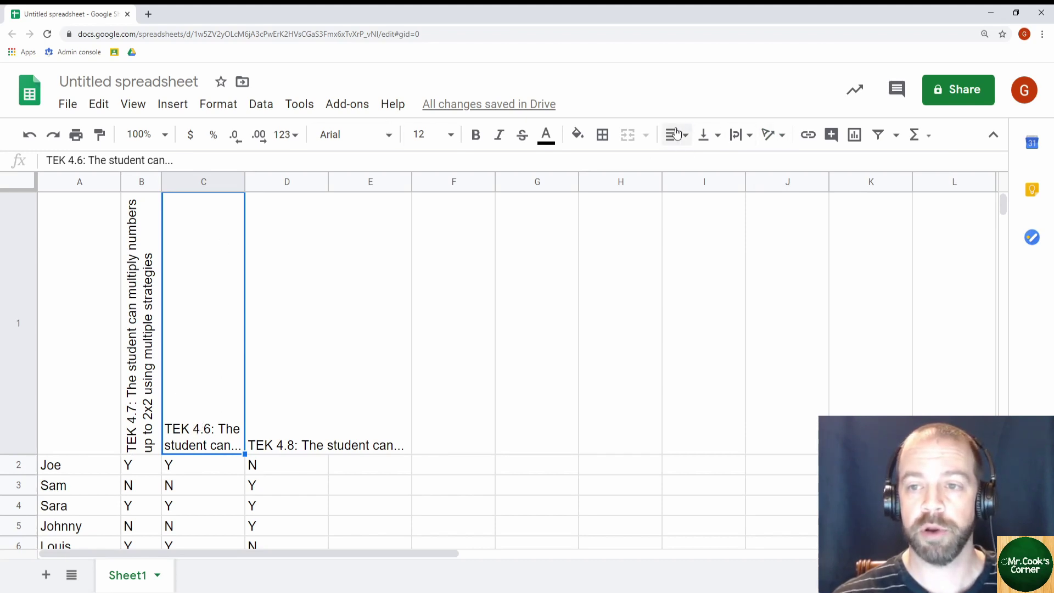
left_click(785, 138)
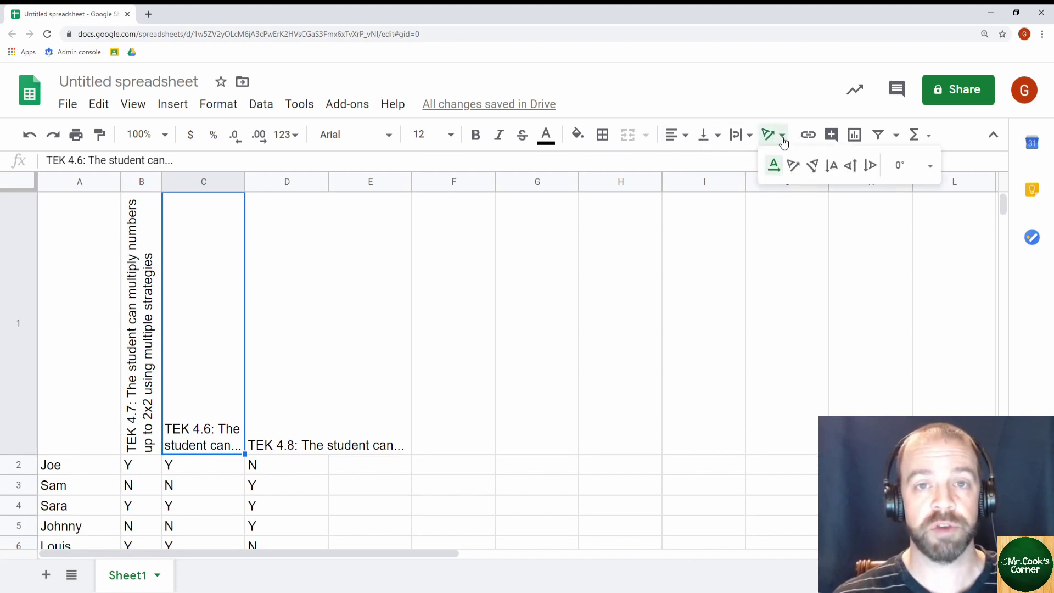
left_click(851, 167)
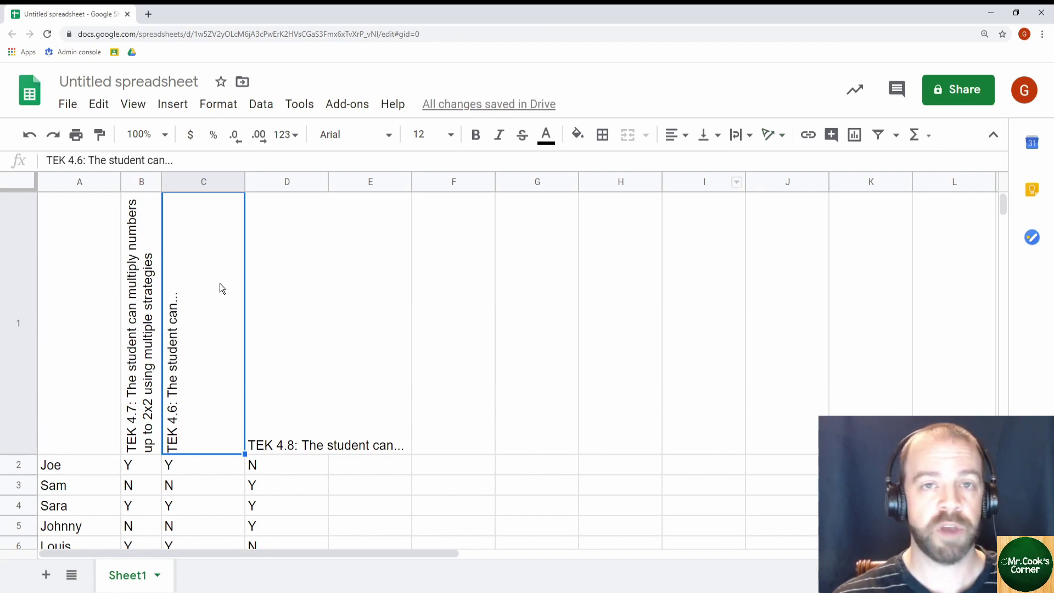
left_click_drag(245, 182, 193, 187)
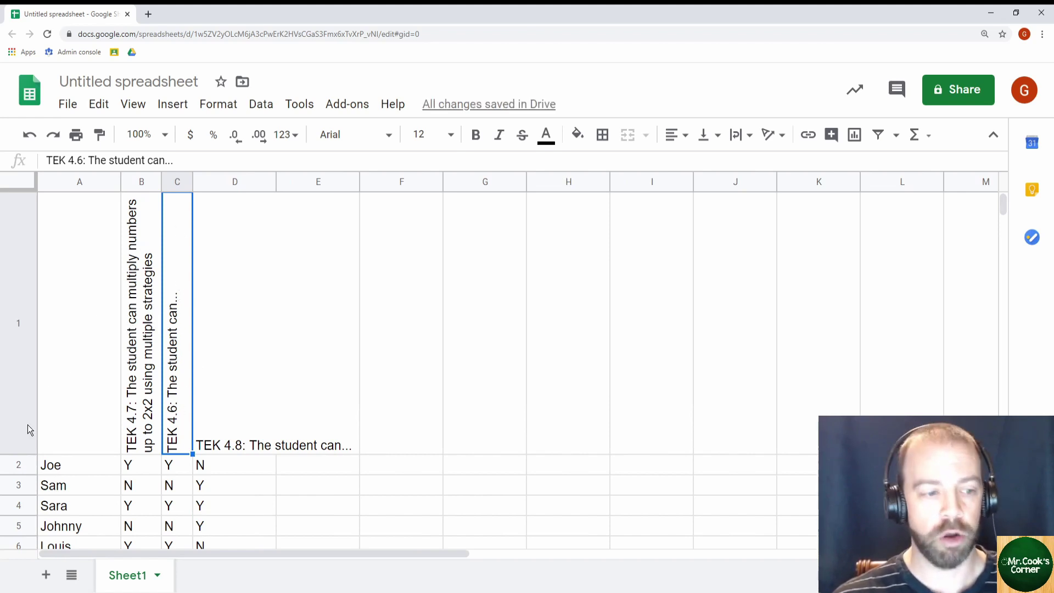
Shorten row 1 and widen column B to make room for the extra lines of the wrapped TEK 4.7 header.
left_click_drag(25, 454, 26, 368)
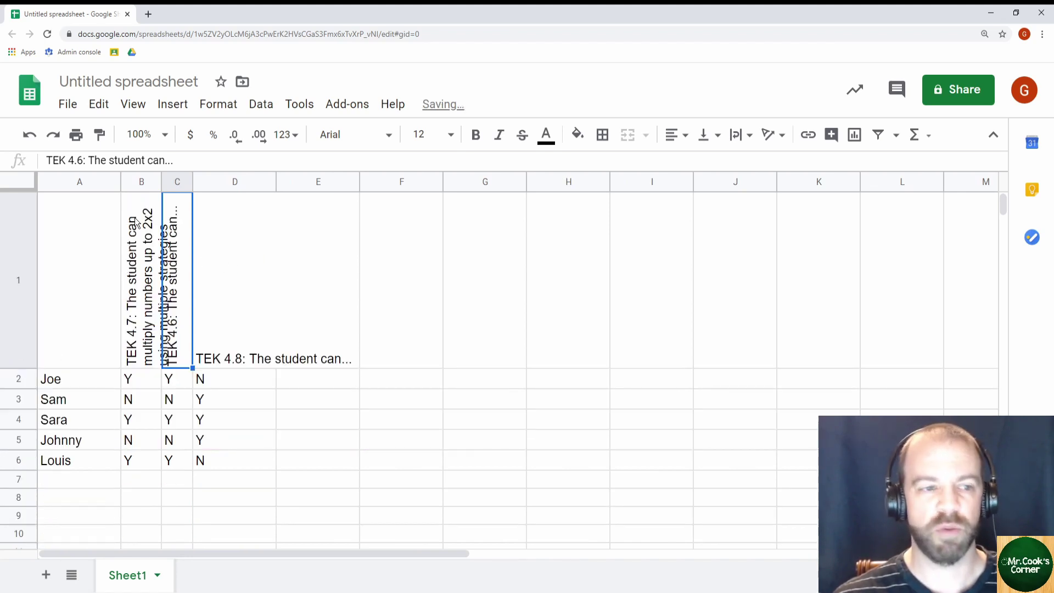
mouse_move(161, 181)
left_mouse_down()
mouse_move(207, 181)
mouse_move(175, 182)
left_mouse_up()
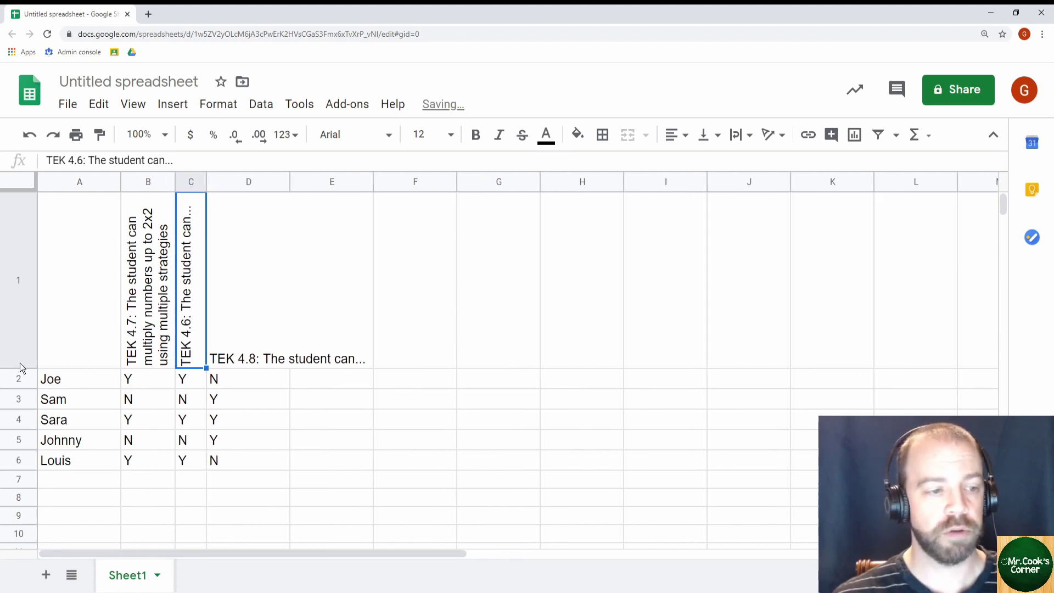
left_click_drag(25, 369, 22, 319)
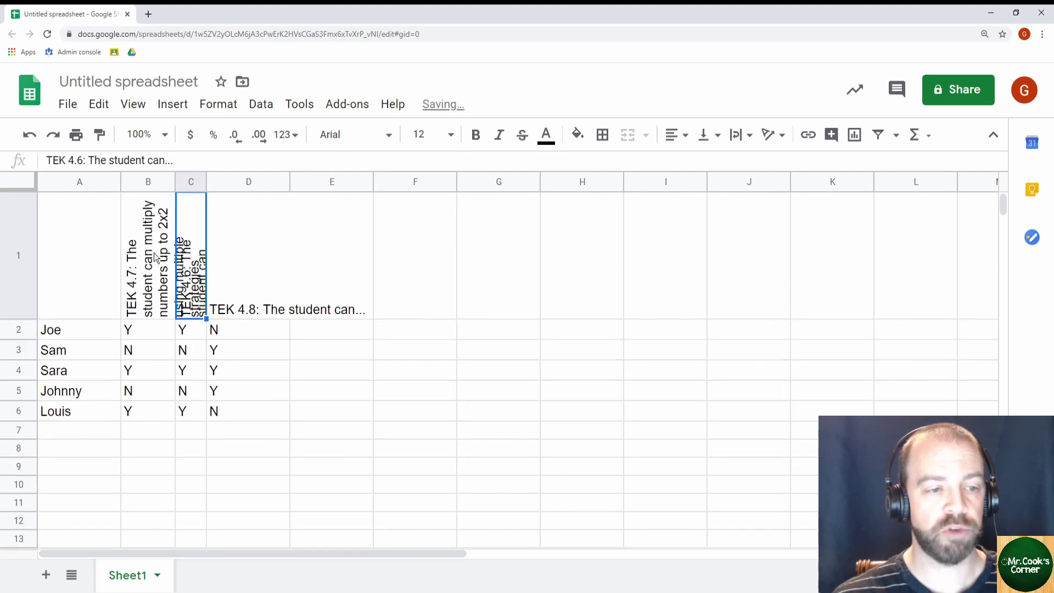
left_click_drag(175, 182, 211, 186)
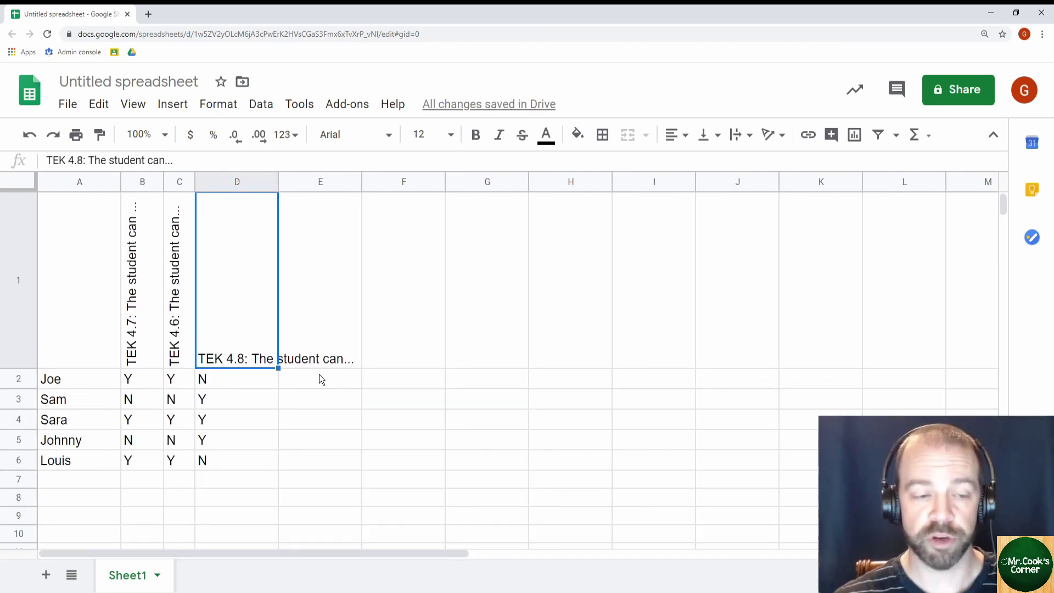
Rotate the TEK 4.8 header text in D1 upward to match the other headers.
left_click(779, 137)
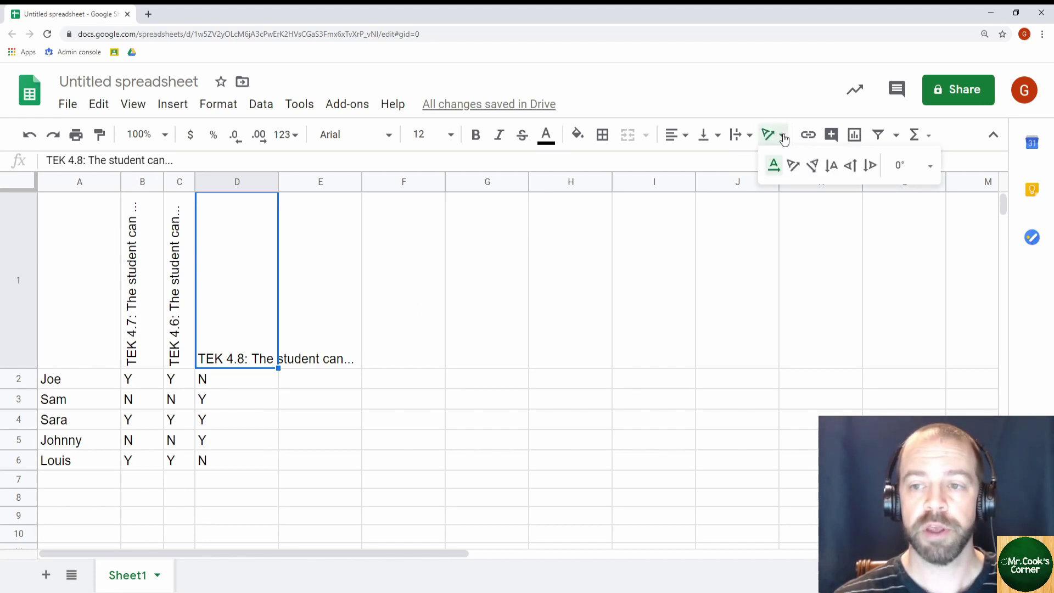
left_click(852, 165)
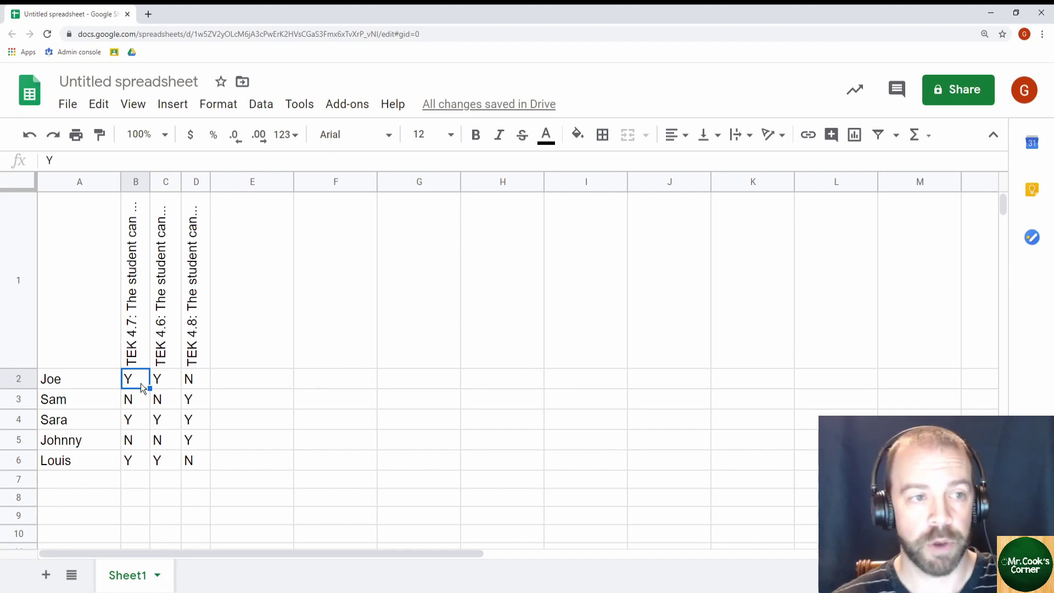
Replace the Y in cell B2 with a checkbox.
key("Delete")
left_click(174, 109)
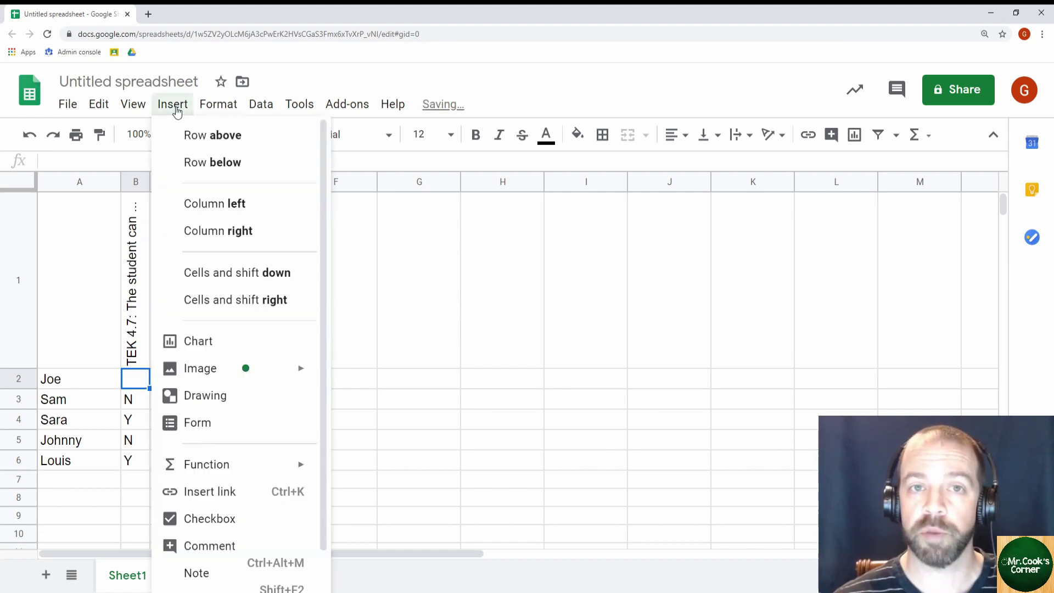
left_click(213, 521)
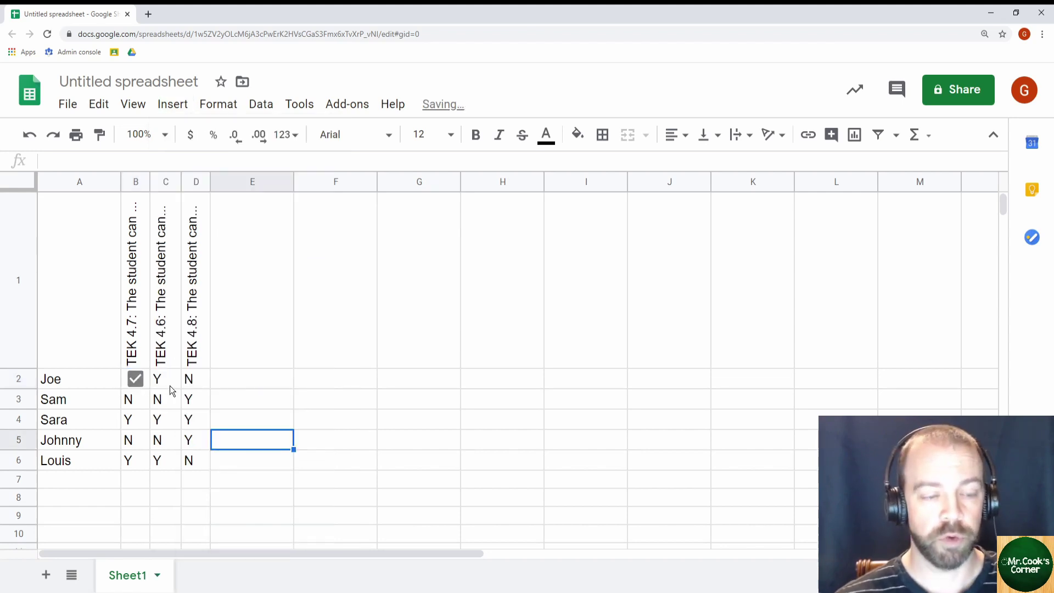
Delete the single checkbox in B2 and insert checkboxes across the whole range B2:D6.
left_click(156, 383)
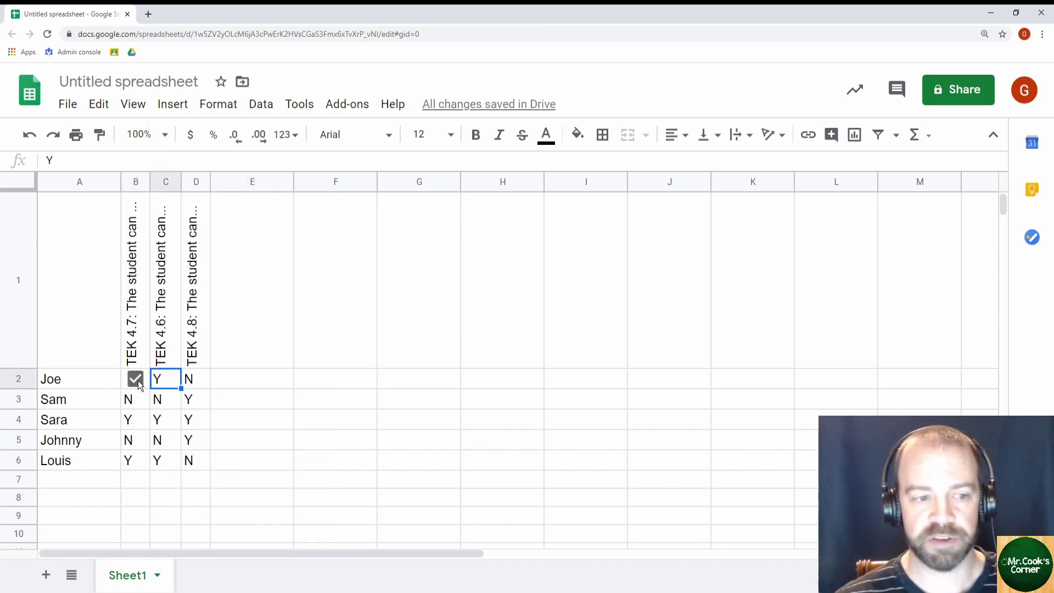
left_click(137, 380)
key("Delete")
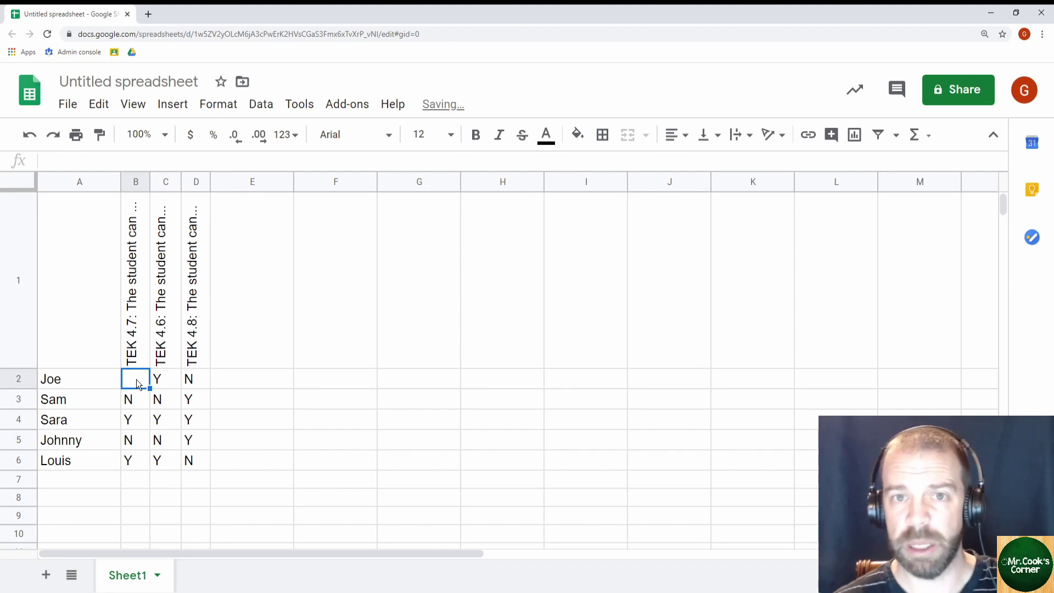
left_click_drag(131, 379, 203, 465)
left_click(172, 103)
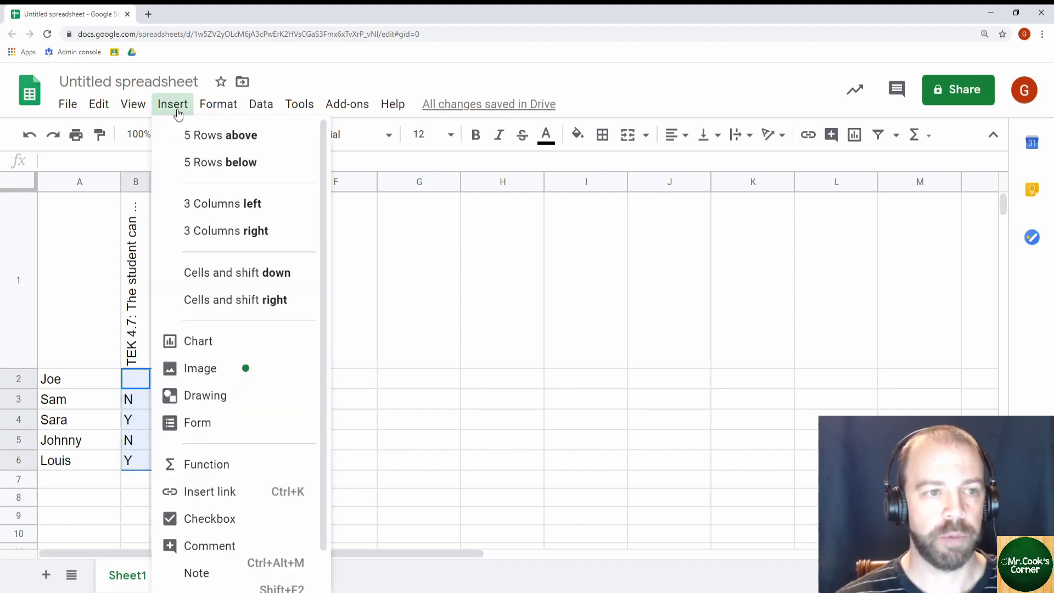
left_click(219, 516)
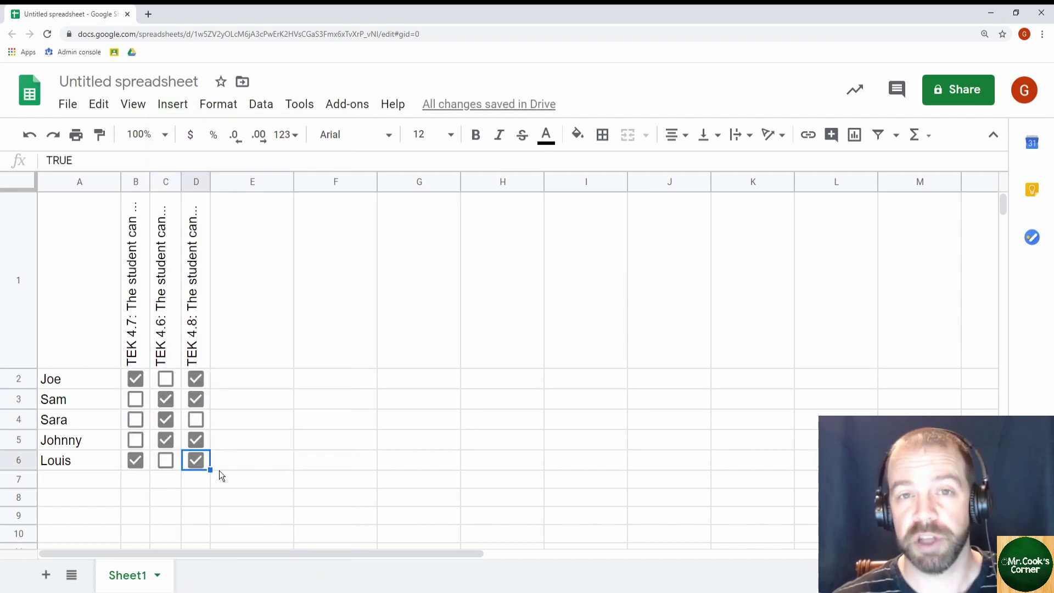